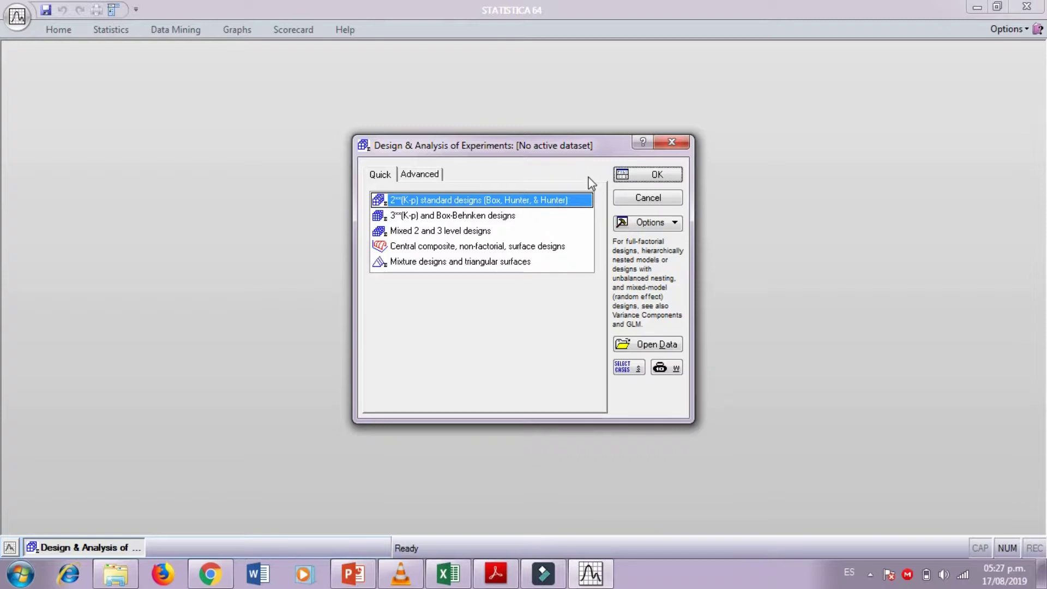
Create a two-level standard design (Box, Hunter & Hunter) with 2 factors, using the 2/1/4 full-resolution option
{"action": "left_click", "coordinate": [653, 174]}
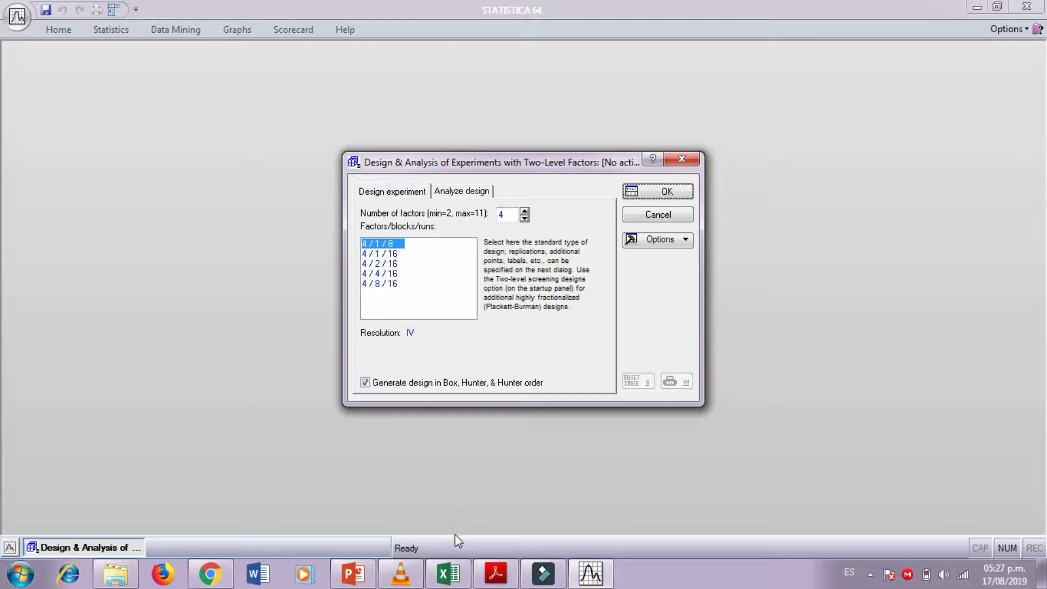
{"action": "mouse_move", "coordinate": [463, 572]}
{"action": "mouse_move", "coordinate": [453, 527]}
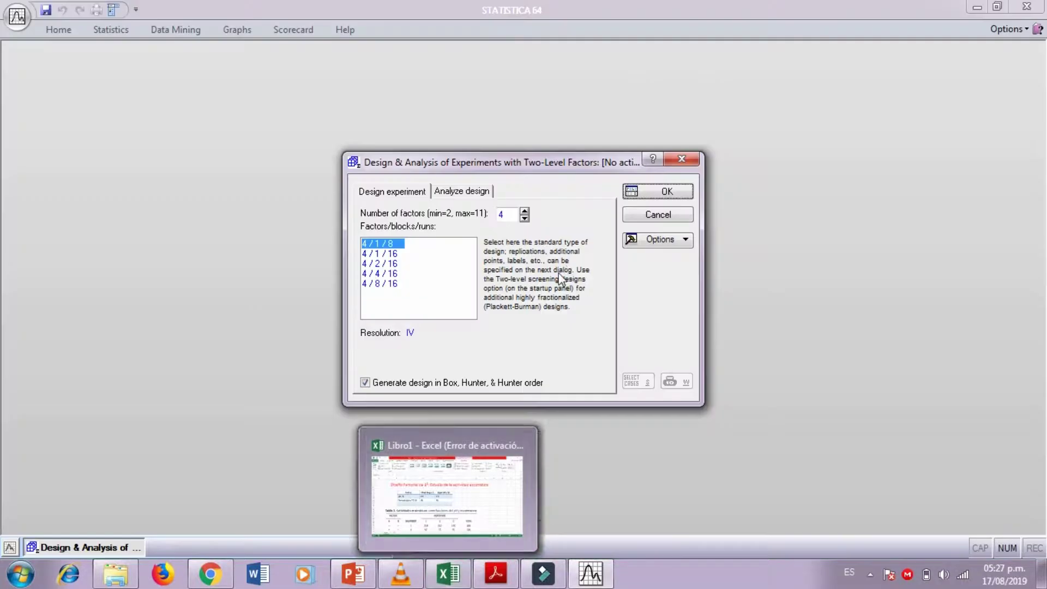
{"action": "left_click", "coordinate": [524, 210]}
{"action": "left_click", "coordinate": [524, 218]}
{"action": "left_click", "coordinate": [524, 218]}
{"action": "left_click", "coordinate": [524, 218]}
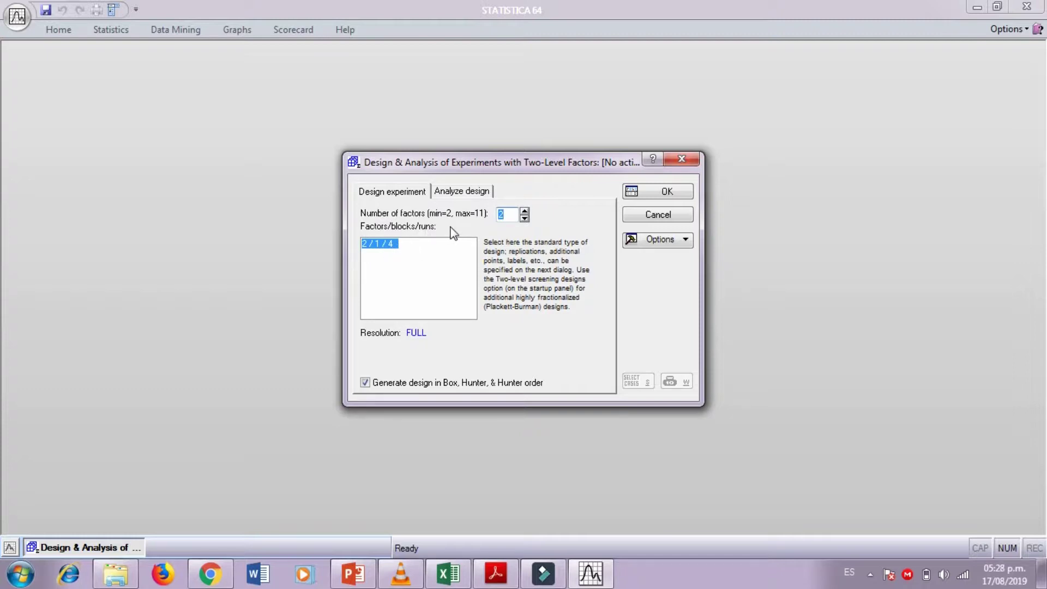
{"action": "left_click", "coordinate": [655, 196]}
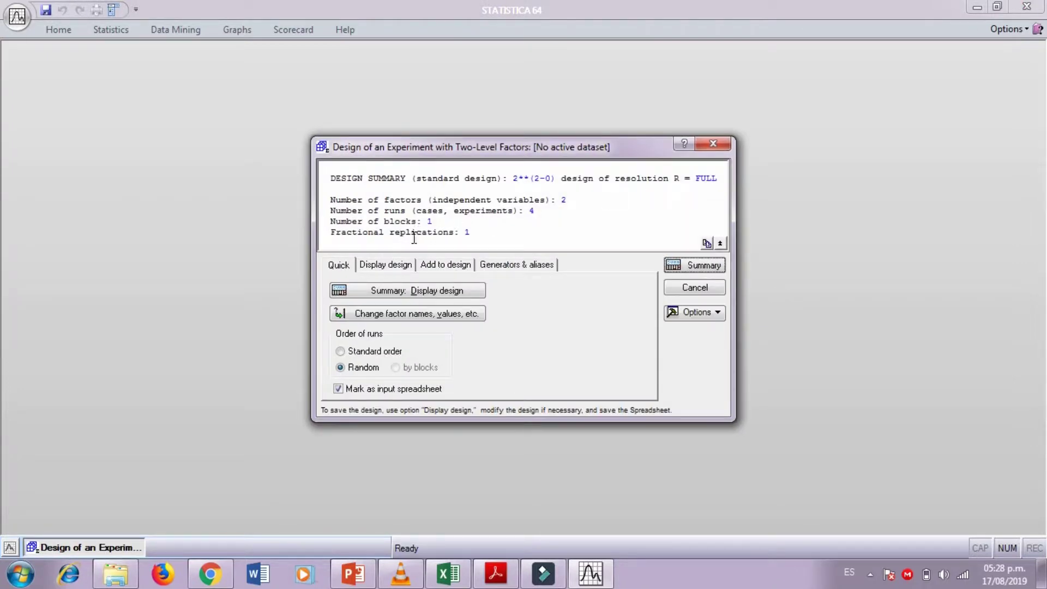
Set the order of runs to Standard order and name factor A pH and factor B T°
{"action": "left_click", "coordinate": [389, 267]}
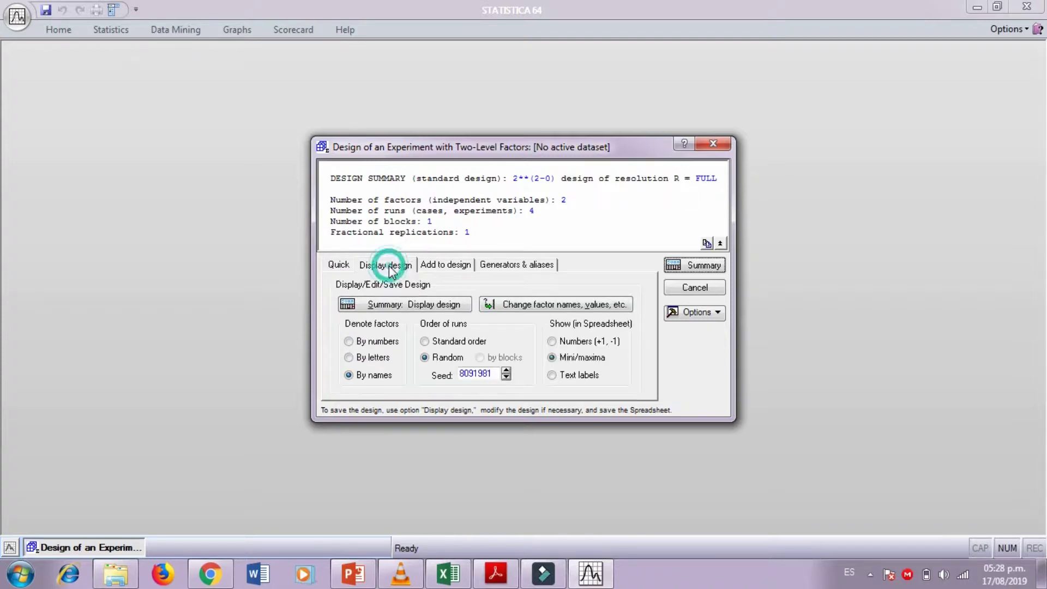
{"action": "left_click", "coordinate": [425, 342]}
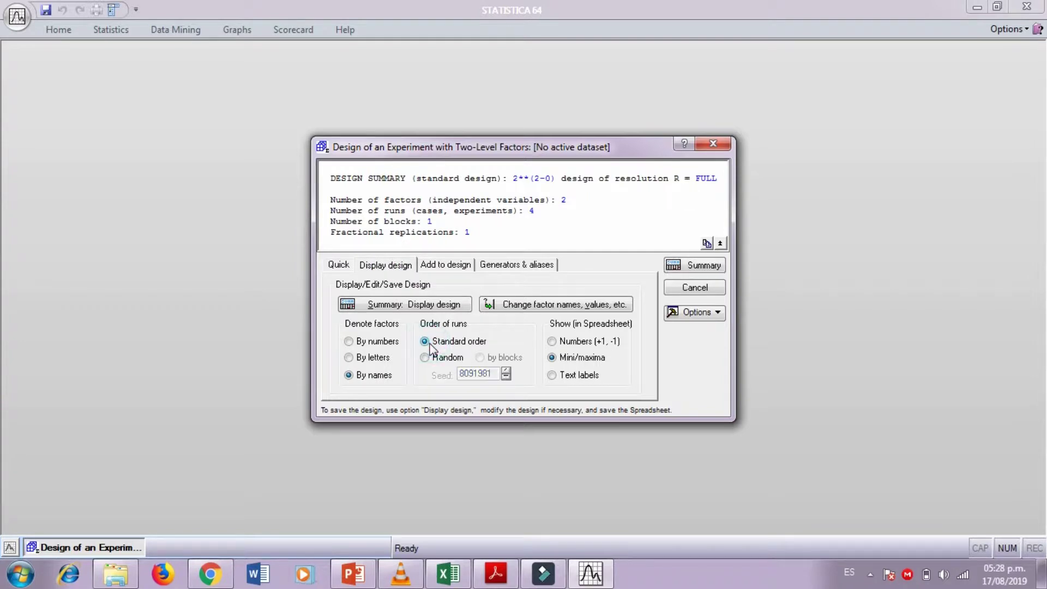
{"action": "left_click", "coordinate": [542, 310]}
{"action": "type", "text": "pH"}
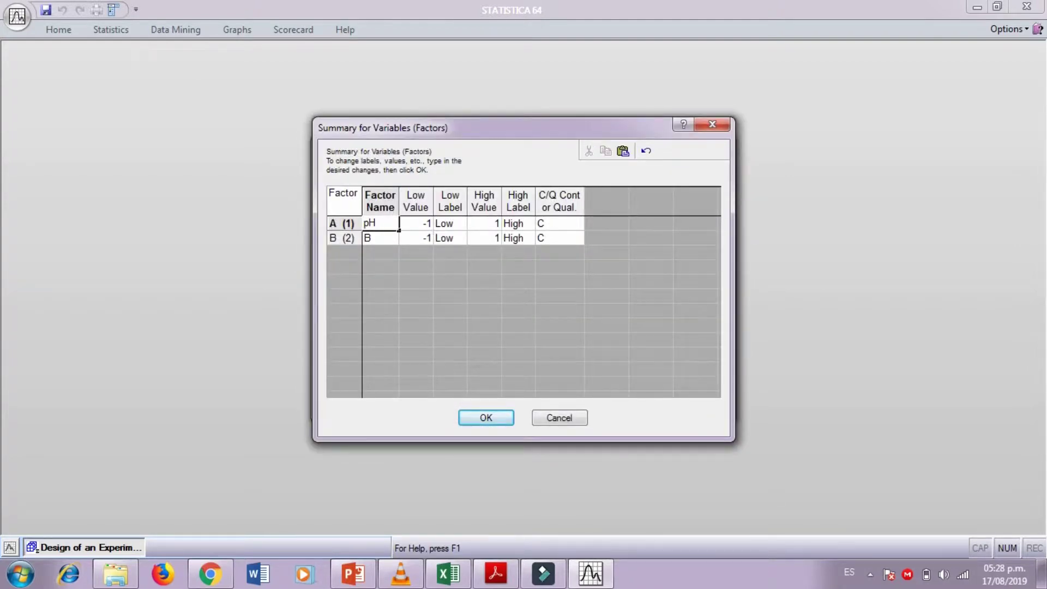
{"action": "key", "text": "Return"}
{"action": "type", "text": "T"}
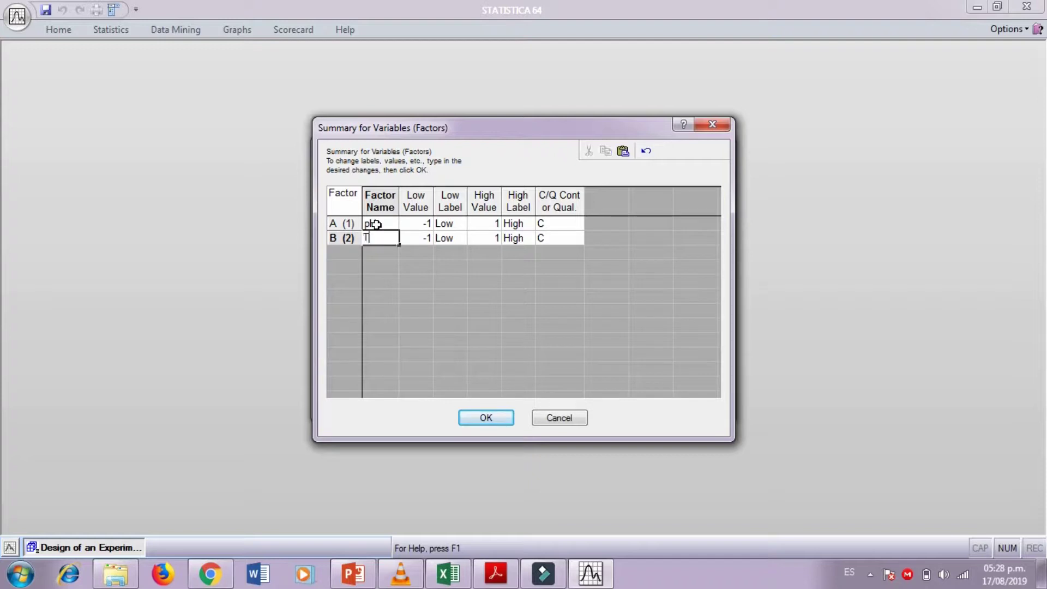
{"action": "type", "text": "°"}
Set the pH factor's low value to 4 and its high value to 6, following the factor table in Excel
{"action": "left_click", "coordinate": [424, 222]}
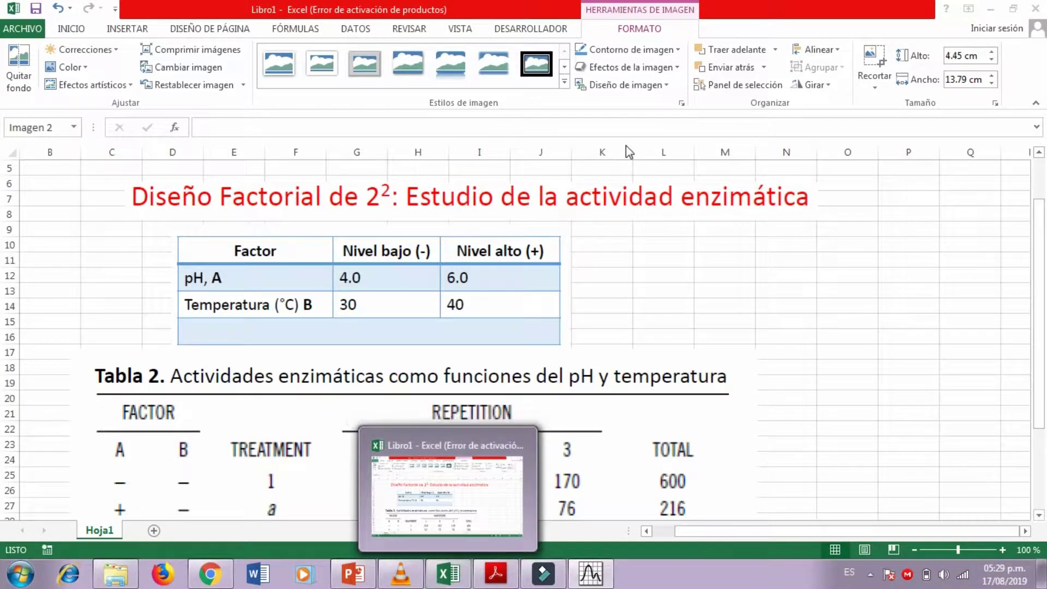
{"action": "type", "text": "4"}
{"action": "key", "text": "Tab"}
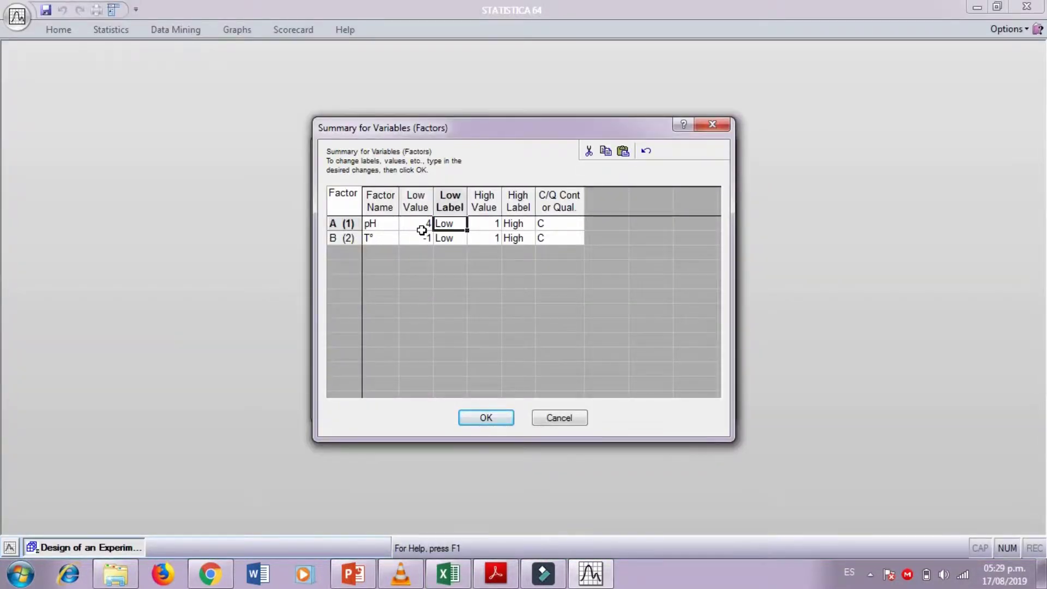
{"action": "left_click", "coordinate": [485, 222]}
{"action": "type", "text": "6"}
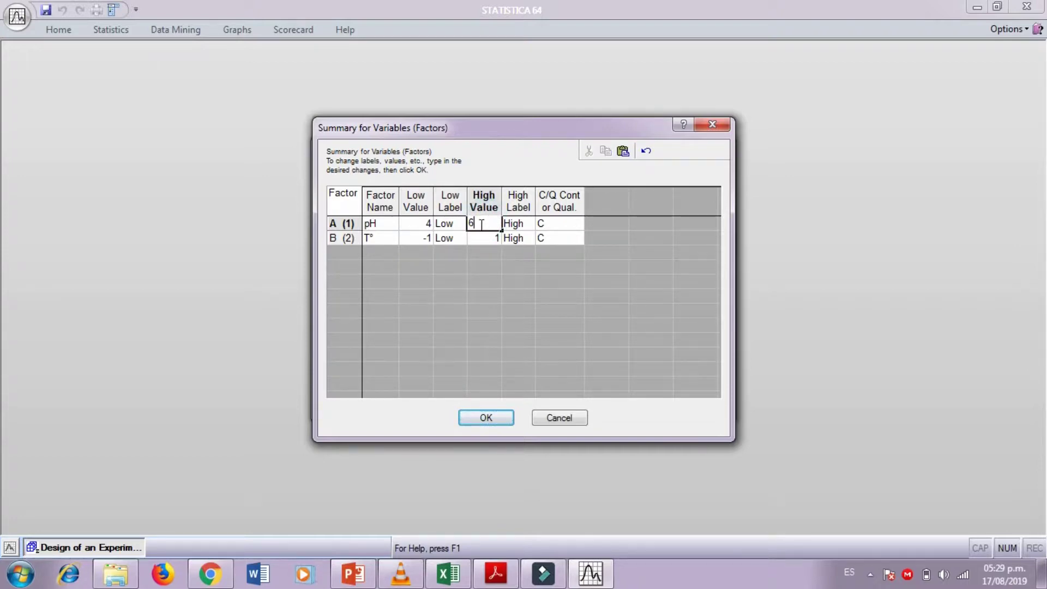
Set the T° factor's low value to 30 and high value to 40 per the Excel table, and accept the factor settings
{"action": "left_click", "coordinate": [417, 238]}
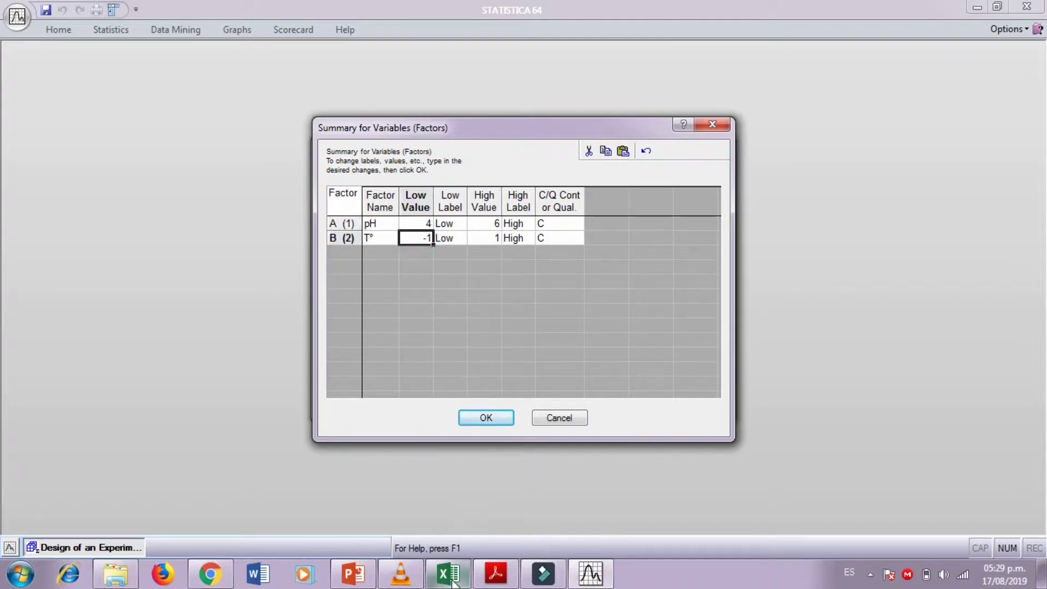
{"action": "left_click", "coordinate": [483, 461]}
{"action": "key", "text": "alt+Tab"}
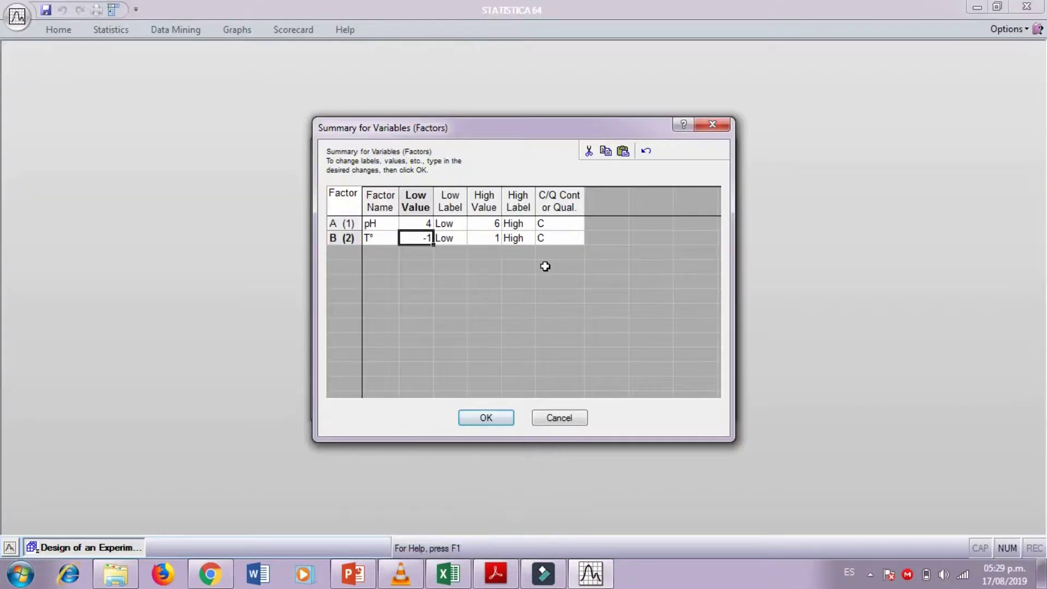
{"action": "type", "text": "30"}
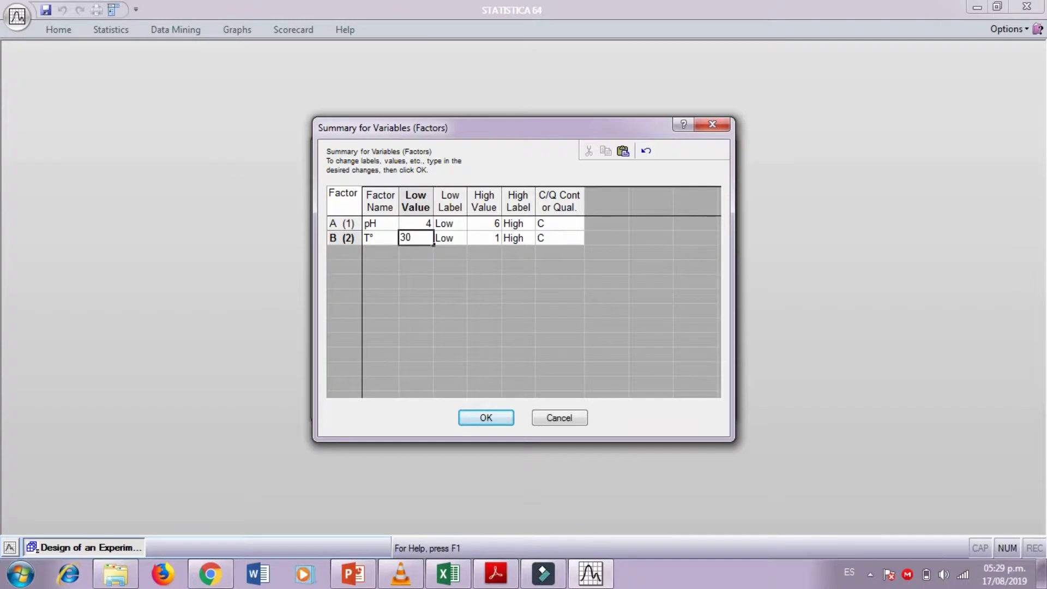
{"action": "left_click", "coordinate": [498, 240]}
{"action": "type", "text": "40"}
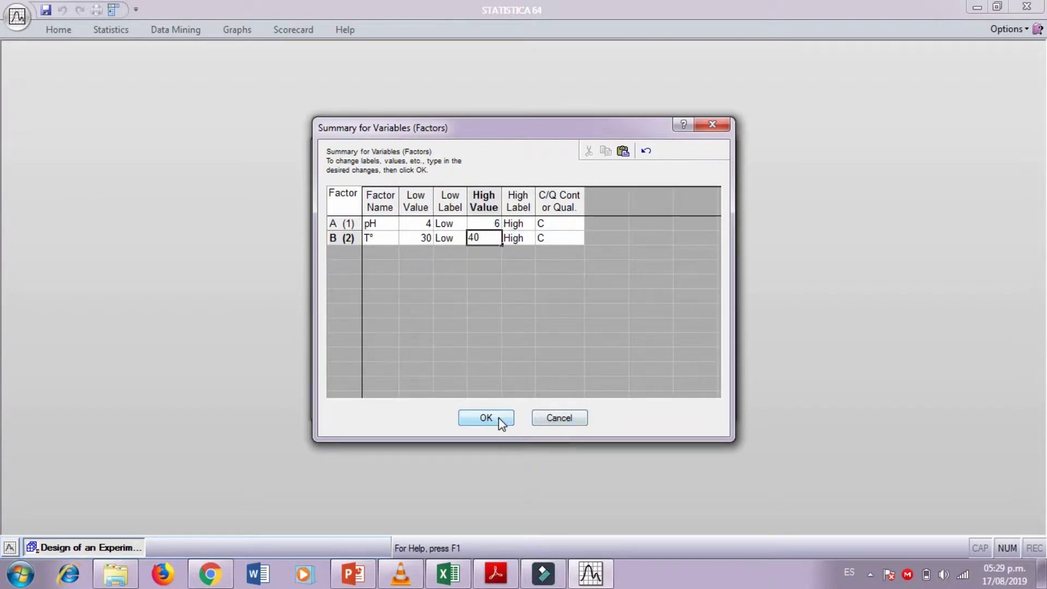
{"action": "key", "text": "Return"}
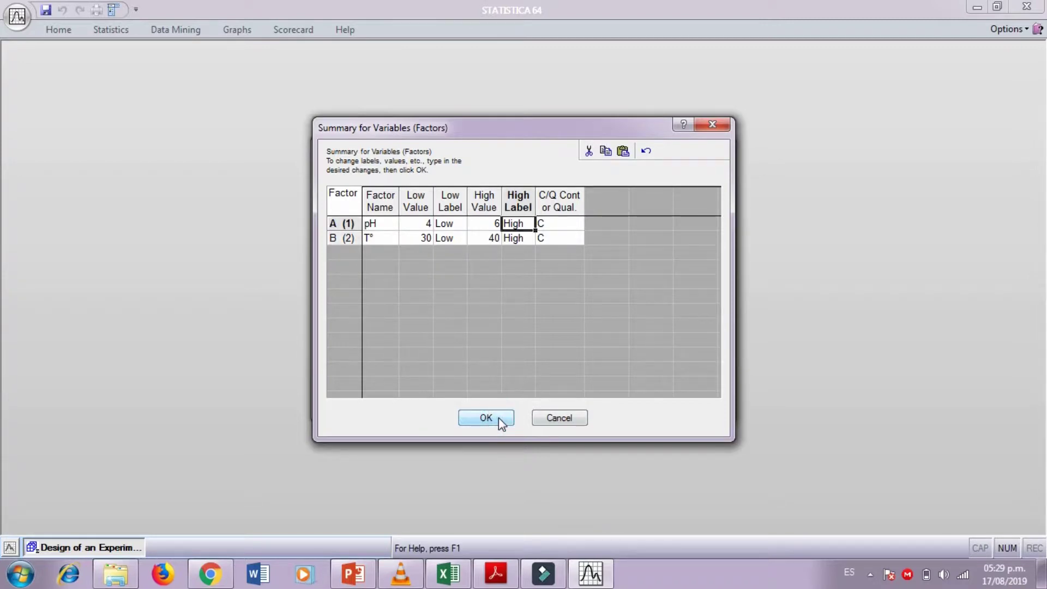
{"action": "left_click", "coordinate": [494, 418]}
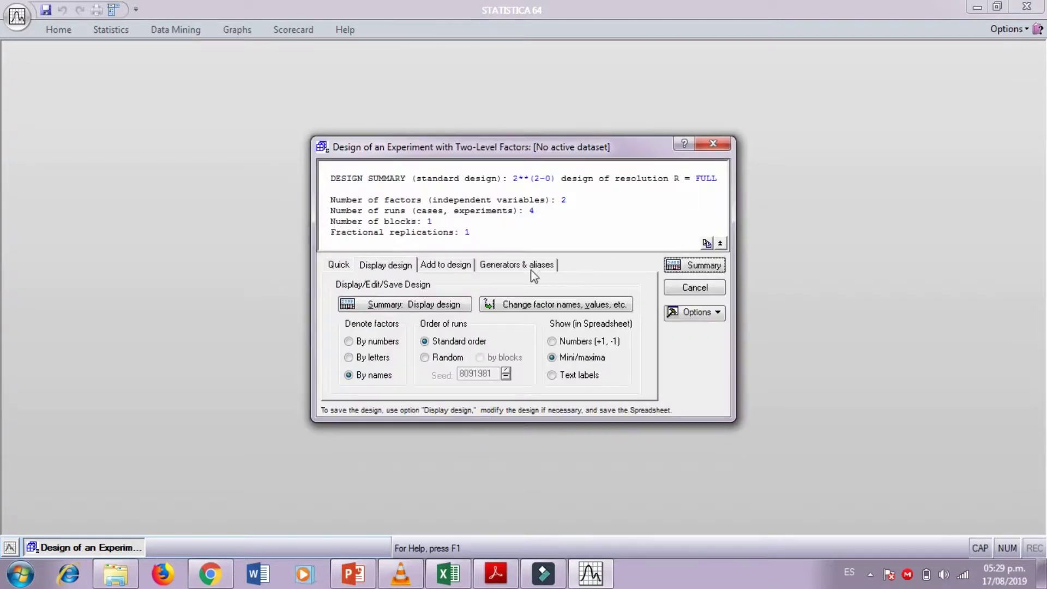
Add 2 genuine replicates and 1 blank dependent-variable column to the design, and generate the design spreadsheet
{"action": "left_click", "coordinate": [452, 267]}
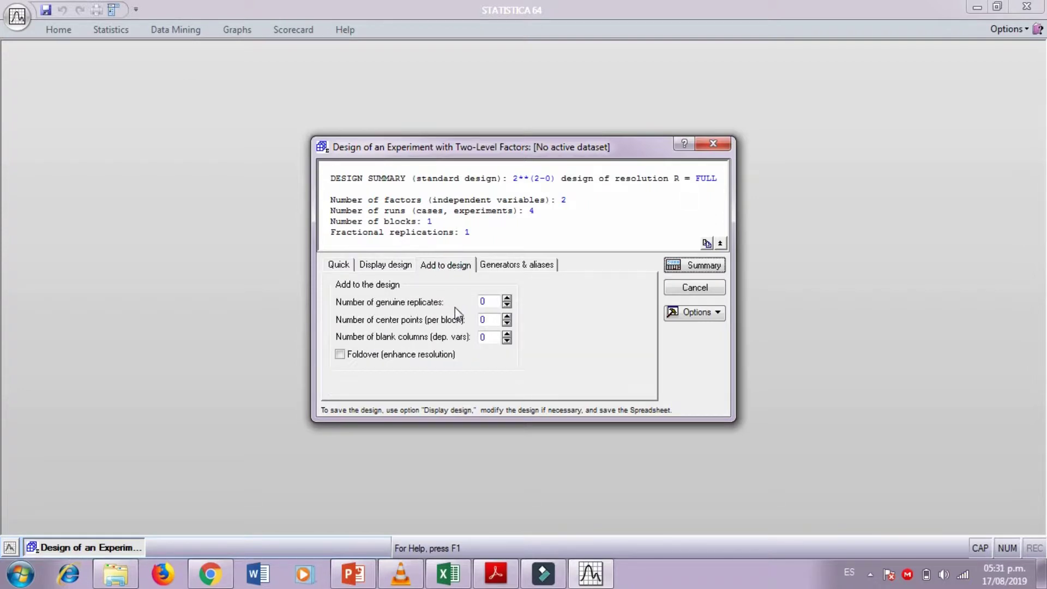
{"action": "left_click", "coordinate": [507, 298]}
{"action": "left_click", "coordinate": [507, 298]}
{"action": "left_click", "coordinate": [507, 334]}
{"action": "left_click", "coordinate": [704, 265]}
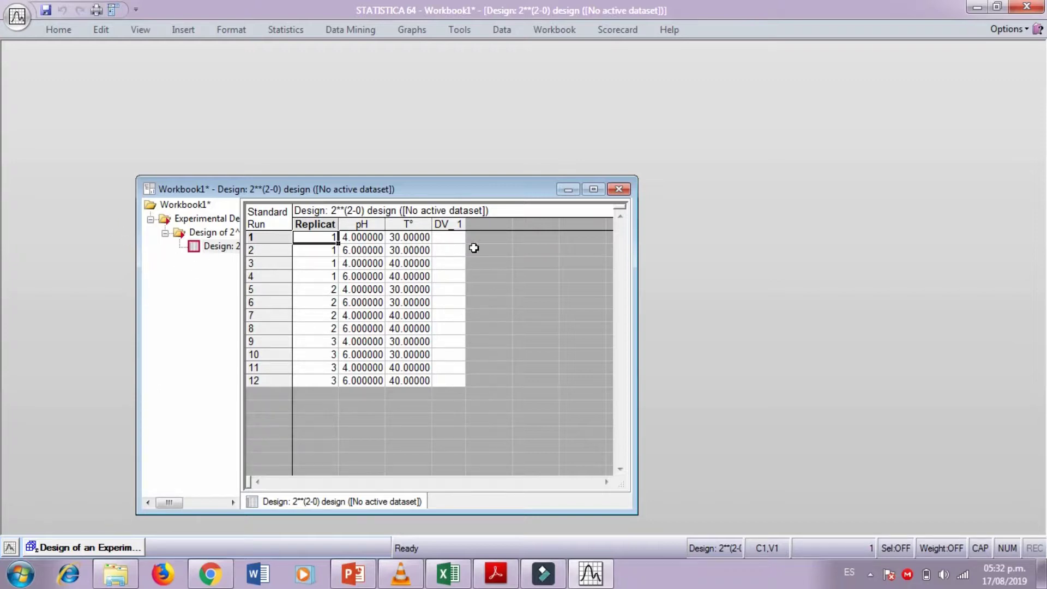
Rename the DV_1 variable to Actividad Enzimática and widen its column to fit the full name
{"action": "double_click", "coordinate": [455, 225]}
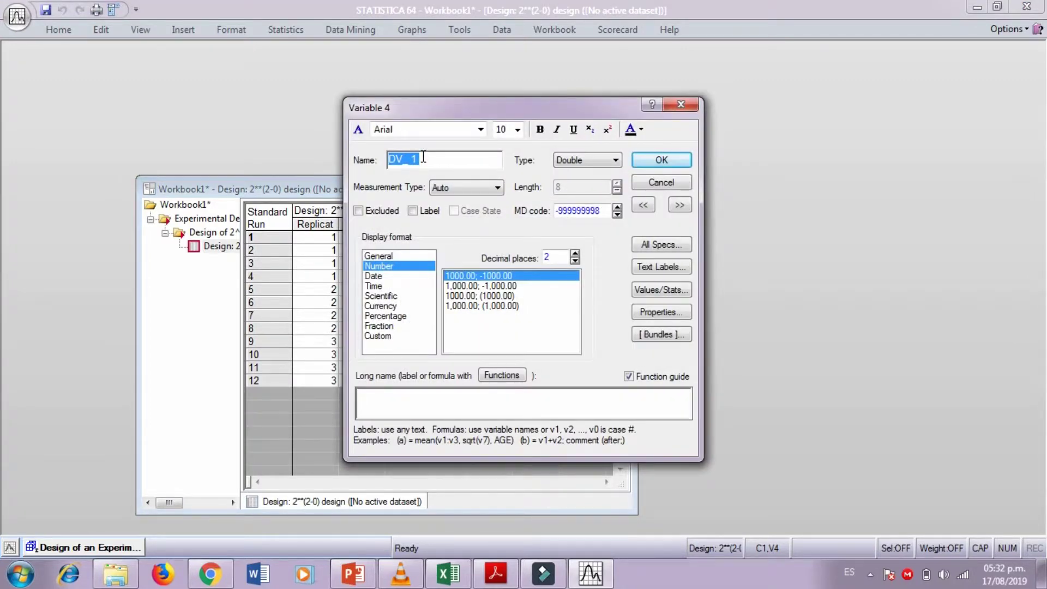
{"action": "type", "text": "Actividad Enzimática"}
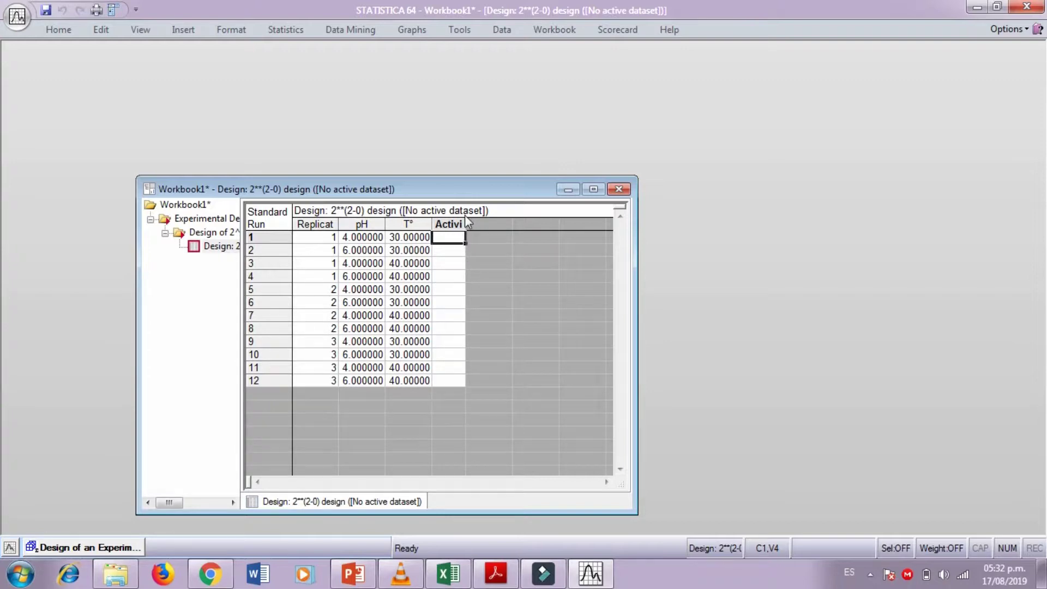
{"action": "left_click_drag", "start_coordinate": [465, 217], "coordinate": [519, 218]}
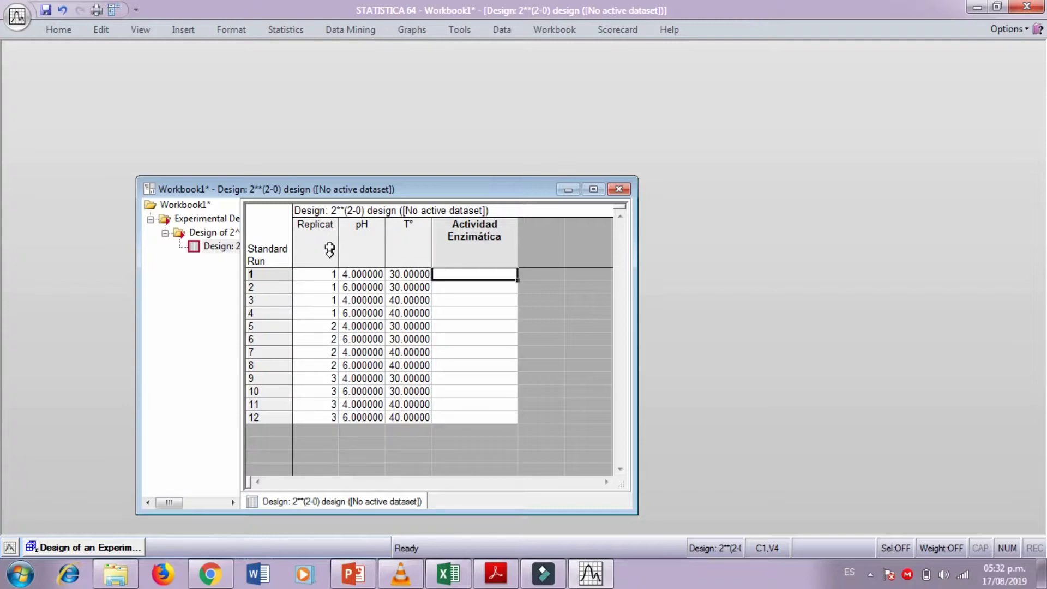
Examine the replicate, pH, T° and response columns of the generated design against the activity table in Excel
{"action": "left_click", "coordinate": [323, 271]}
{"action": "left_click_drag", "start_coordinate": [324, 272], "coordinate": [324, 308]}
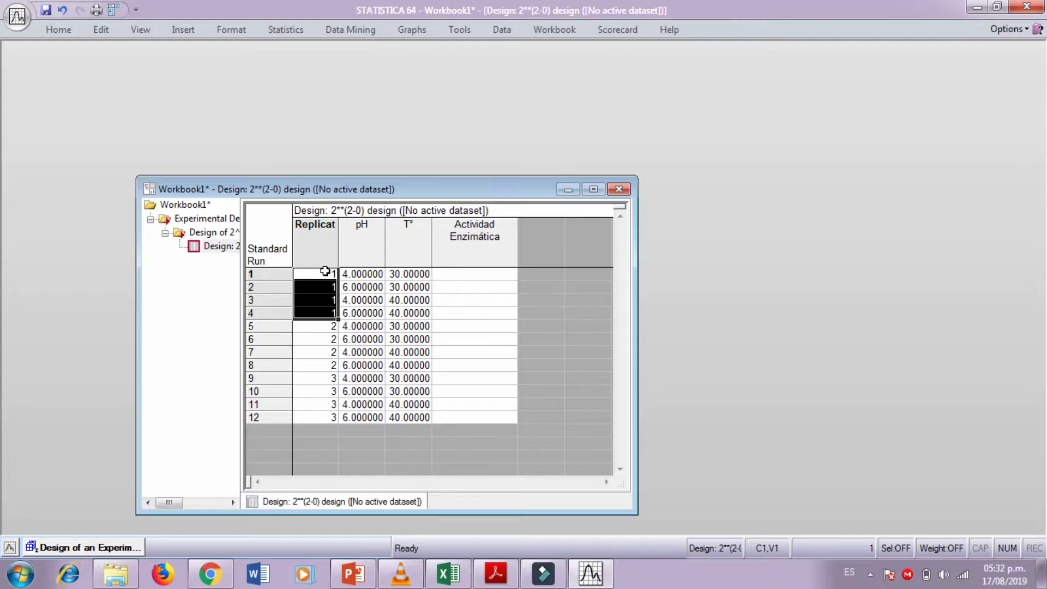
{"action": "left_click_drag", "start_coordinate": [314, 326], "coordinate": [314, 414]}
{"action": "left_click", "coordinate": [372, 273]}
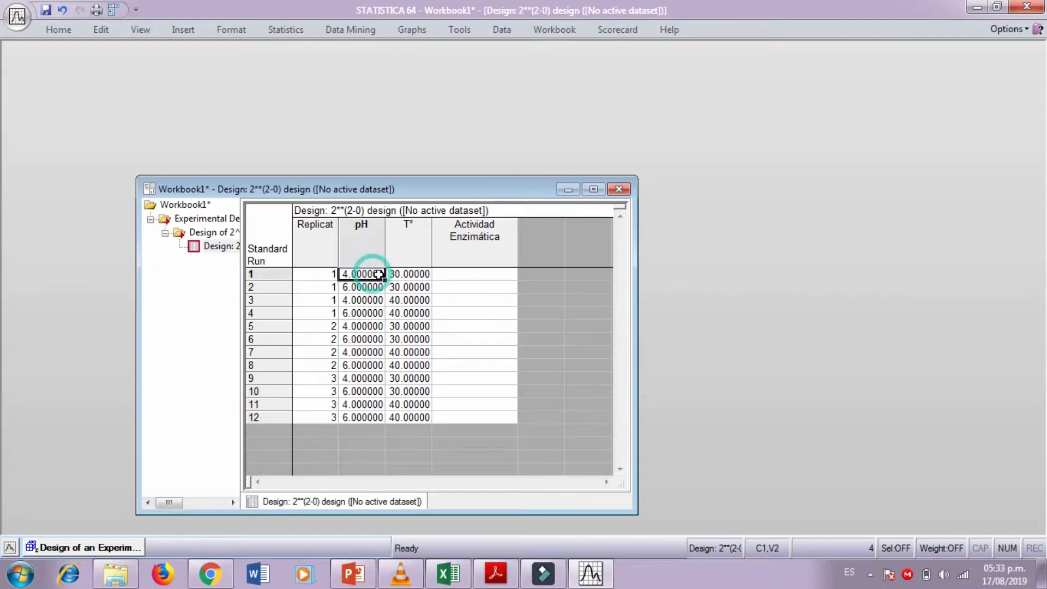
{"action": "left_click", "coordinate": [405, 274]}
{"action": "left_click", "coordinate": [447, 276]}
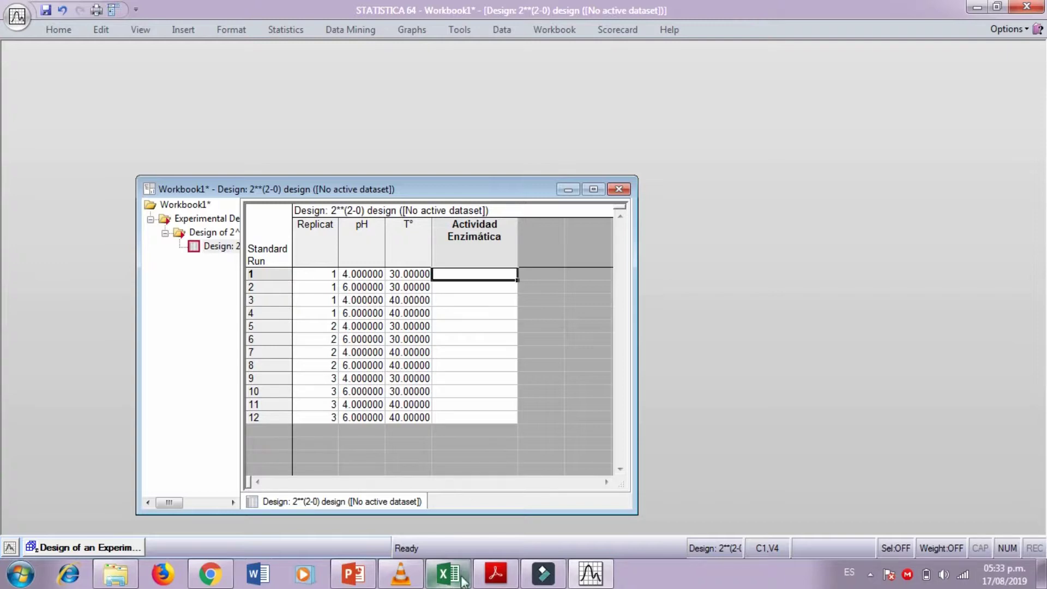
{"action": "left_click", "coordinate": [480, 575]}
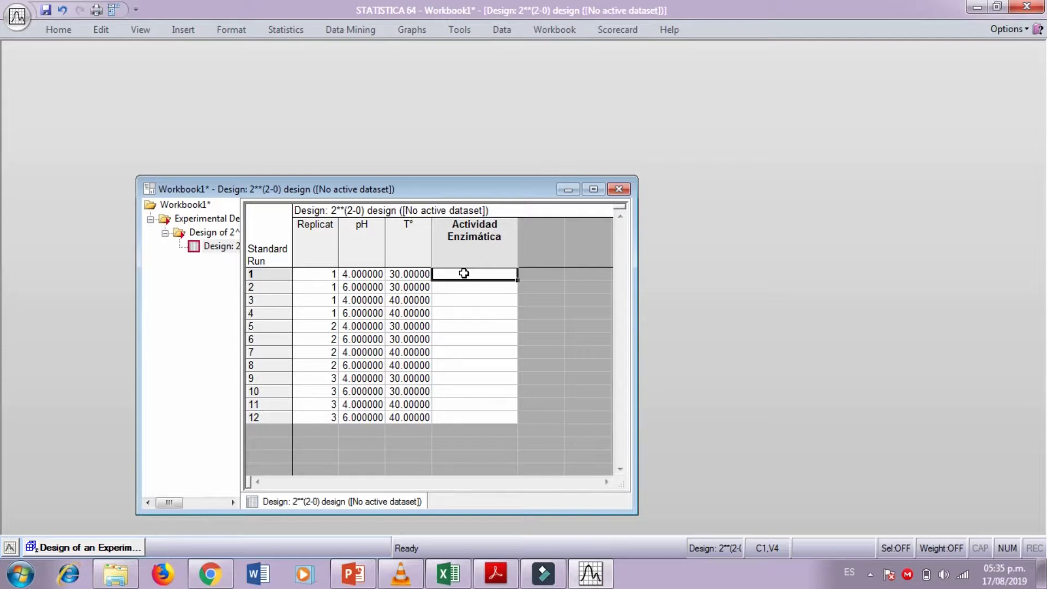
{"action": "left_click_drag", "start_coordinate": [479, 275], "coordinate": [475, 390]}
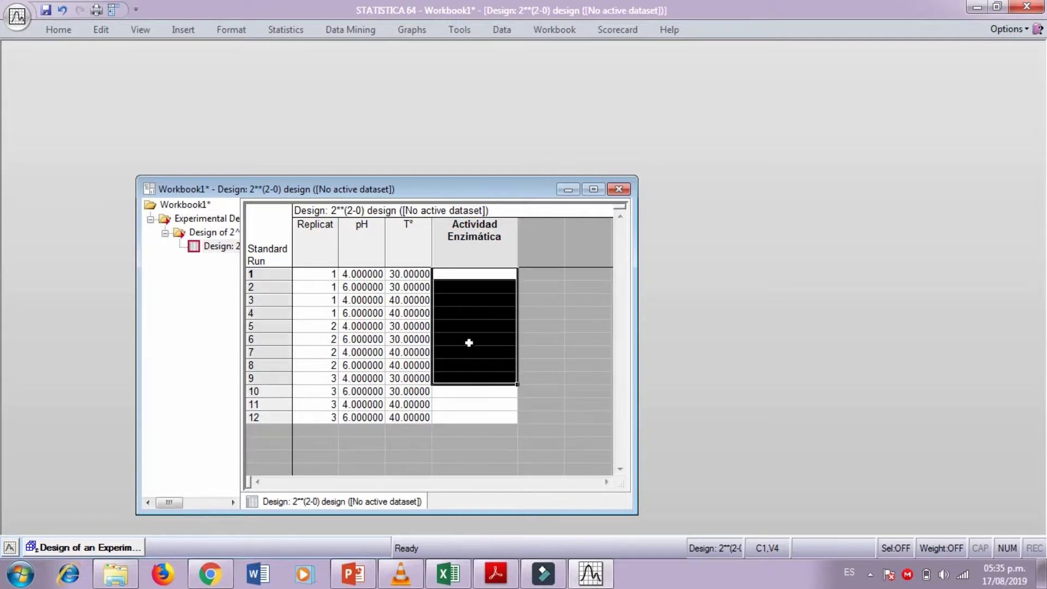
{"action": "left_click", "coordinate": [473, 271]}
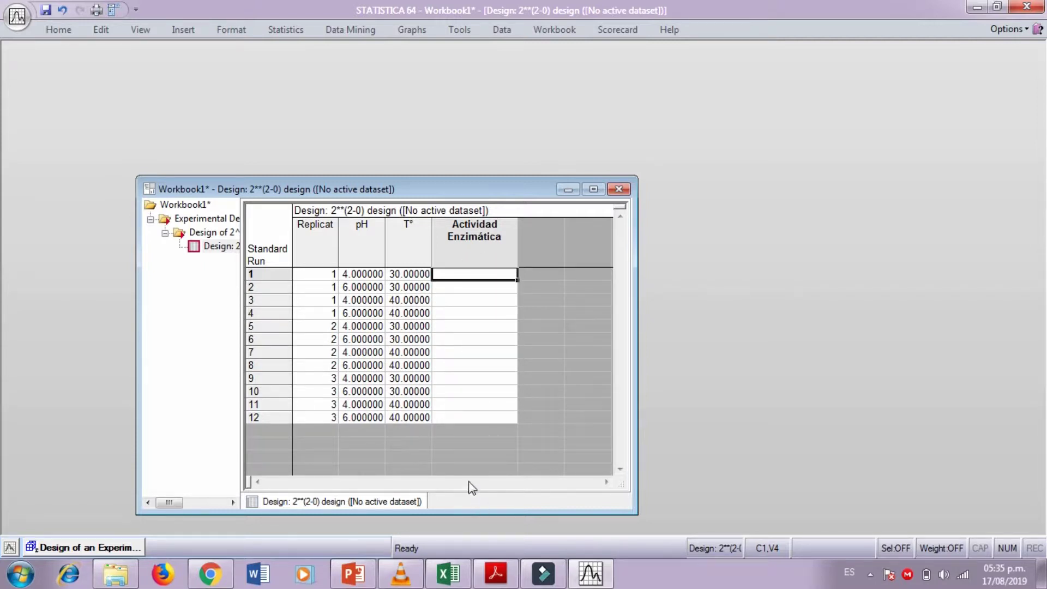
Look up the first treatment's repetition 1 activity in the Excel table and enter 218 as Actividad Enzimática for run 1
{"action": "left_click", "coordinate": [448, 574]}
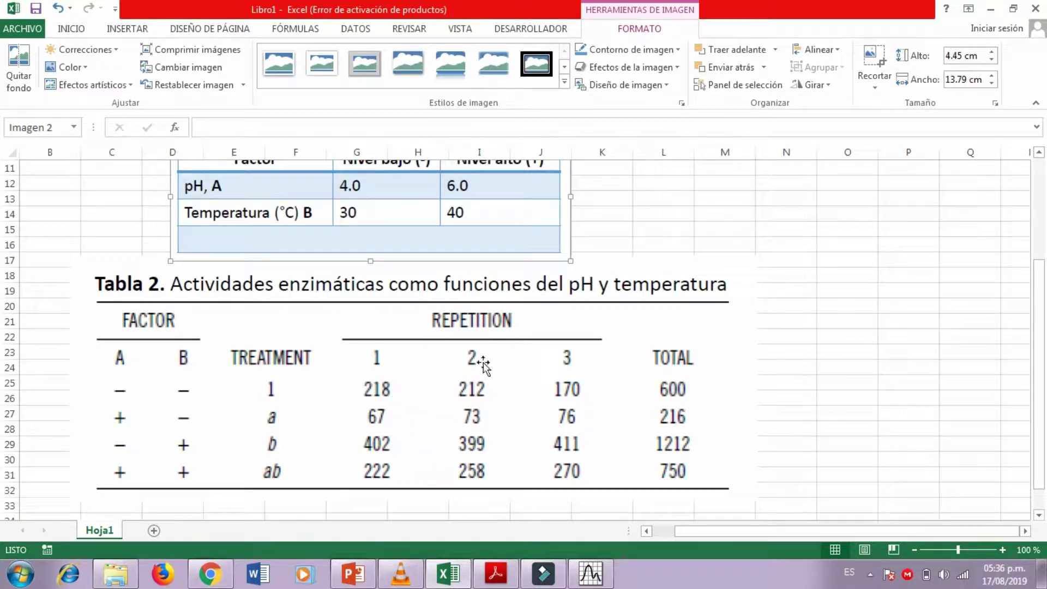
{"action": "left_click", "coordinate": [597, 578]}
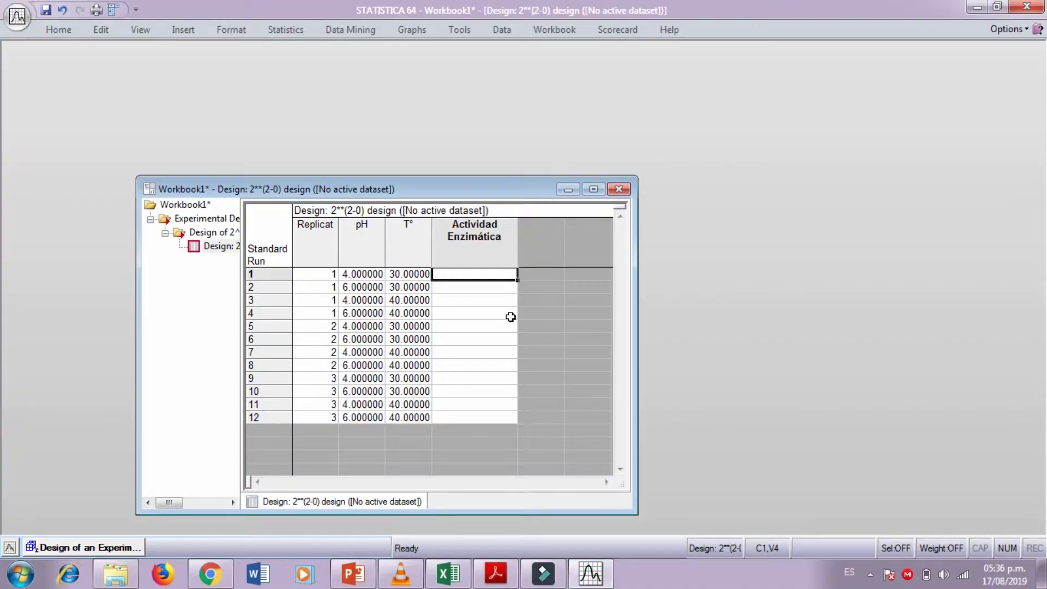
{"action": "type", "text": "2"}
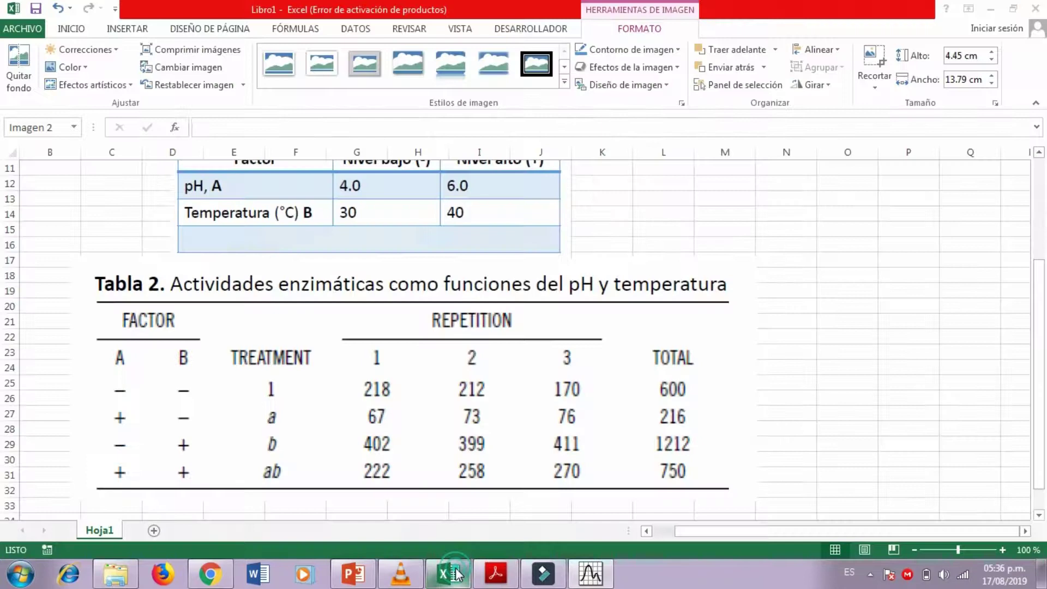
{"action": "left_click", "coordinate": [447, 573]}
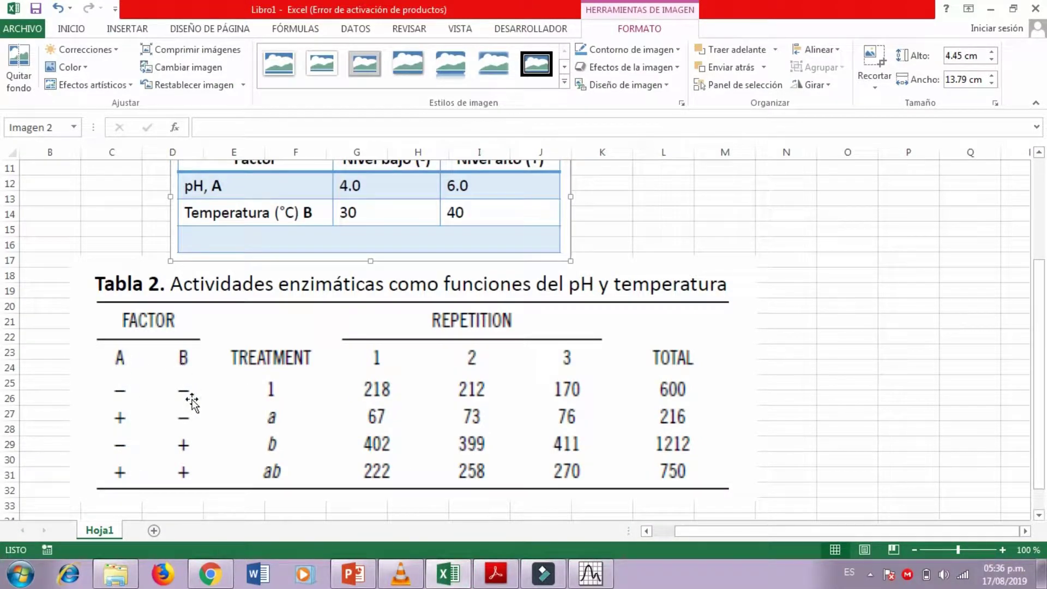
{"action": "left_click", "coordinate": [590, 573]}
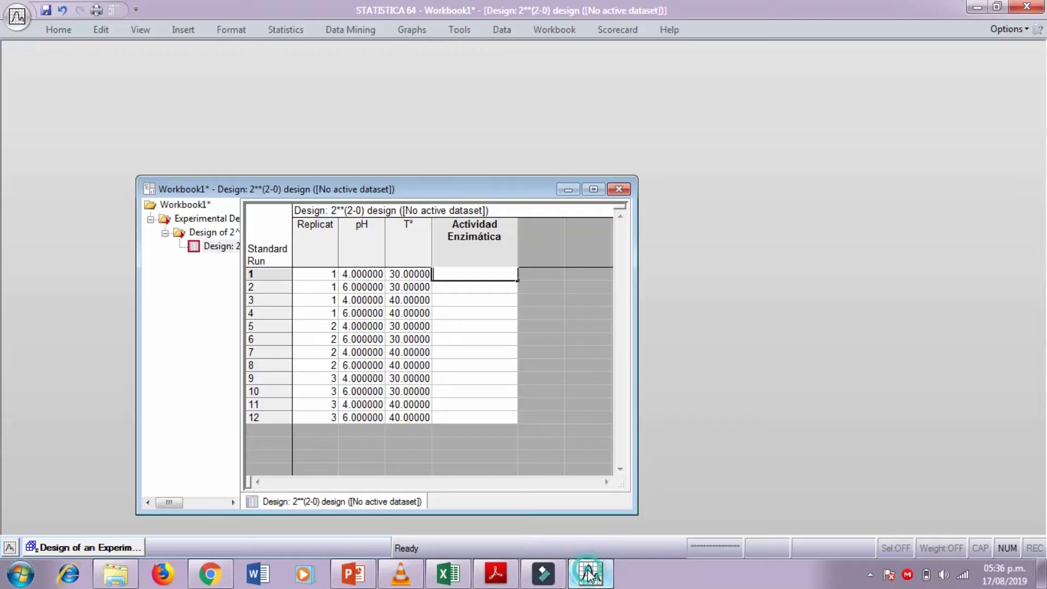
{"action": "type", "text": "21"}
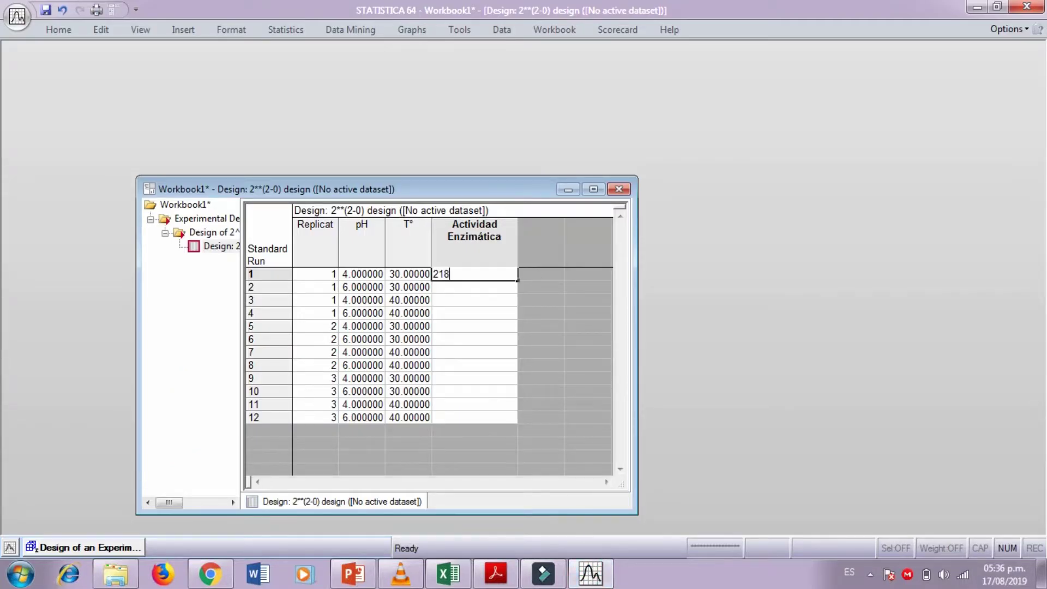
{"action": "type", "text": "8"}
{"action": "key", "text": "Return"}
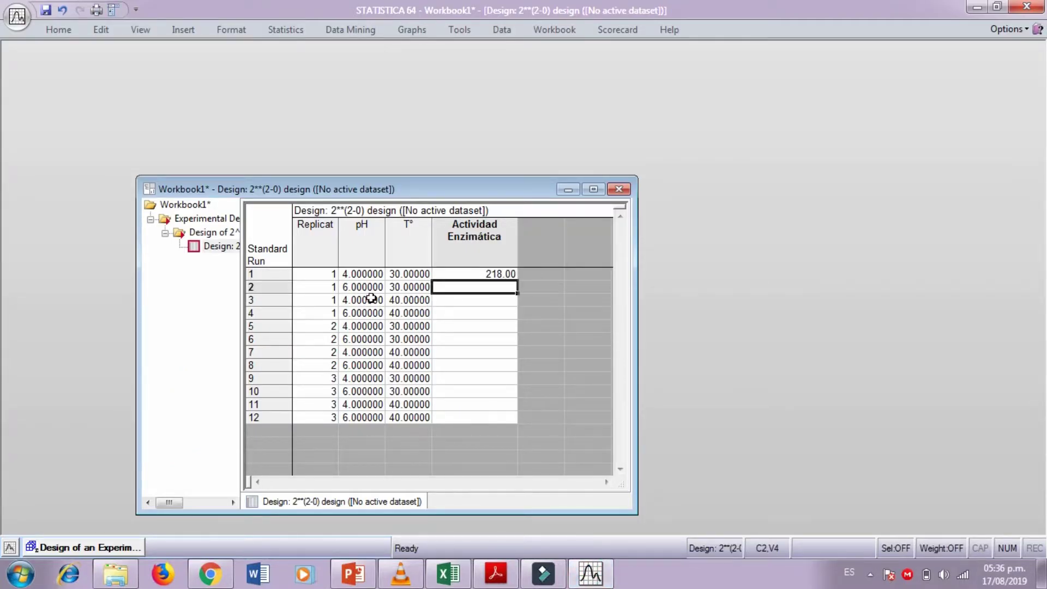
Look up the remaining repetition 1 activities in the Excel table and enter 67, 402 and 222 as Actividad Enzimática for runs 2 to 4
{"action": "left_click", "coordinate": [449, 582]}
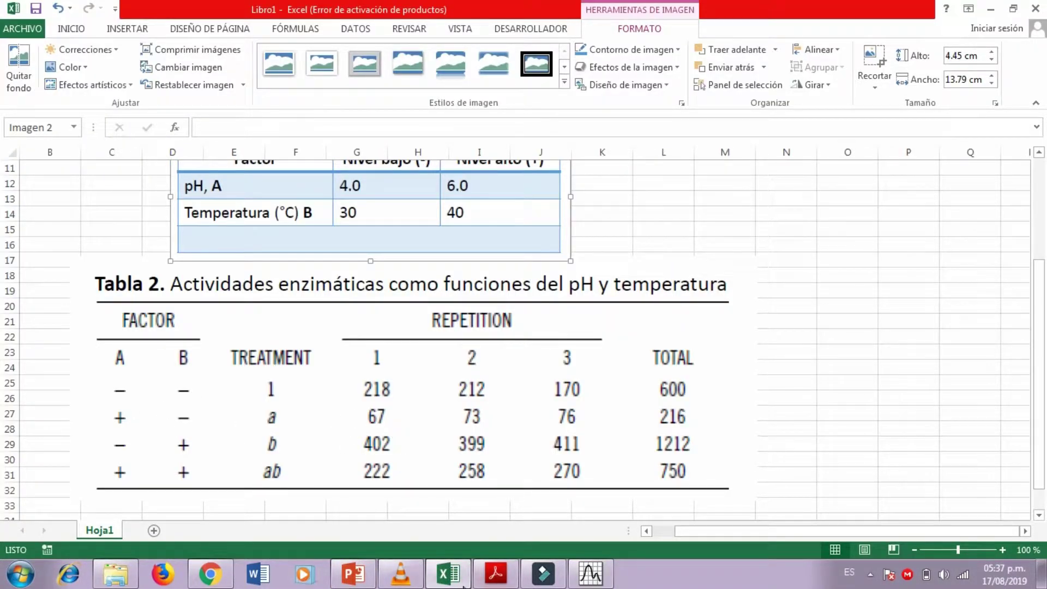
{"action": "left_click", "coordinate": [449, 581]}
{"action": "type", "text": "67"}
{"action": "key", "text": "Return"}
{"action": "type", "text": "402"}
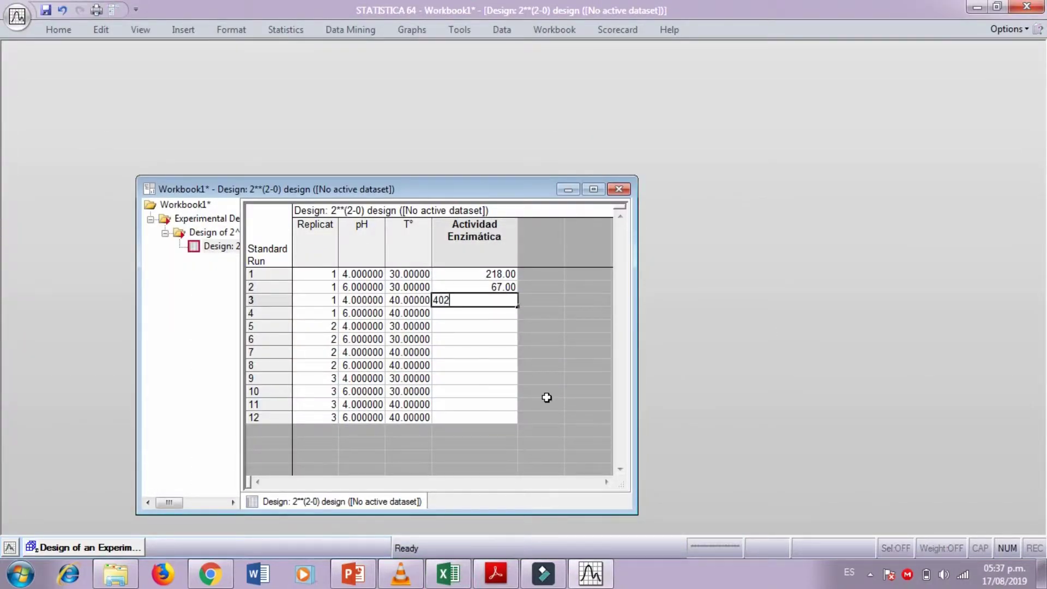
{"action": "key", "text": "Return"}
{"action": "type", "text": "222"}
{"action": "key", "text": "Return"}
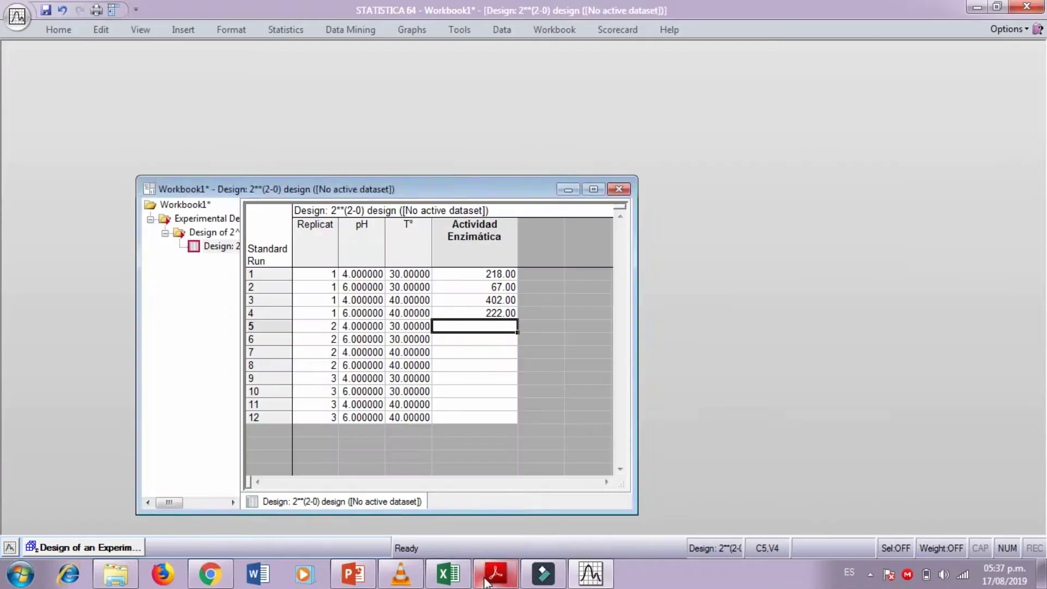
Enter the repetition 2 activities from the Excel table, 212, 73, 399 and 258, as Actividad Enzimática for runs 5 to 8
{"action": "left_click", "coordinate": [461, 579]}
{"action": "left_click", "coordinate": [463, 578]}
{"action": "type", "text": "212"}
{"action": "key", "text": "Return"}
{"action": "type", "text": "73"}
{"action": "key", "text": "Return"}
{"action": "type", "text": "399"}
{"action": "key", "text": "Return"}
{"action": "left_click", "coordinate": [464, 578]}
{"action": "left_click", "coordinate": [464, 578]}
{"action": "type", "text": "258"}
{"action": "key", "text": "Return"}
Enter the repetition 3 activities 170, 76, 411 and 270 for runs 9 to 12, checking them against the Excel table
{"action": "left_click", "coordinate": [460, 579]}
{"action": "left_click", "coordinate": [461, 579]}
{"action": "type", "text": "170"}
{"action": "key", "text": "Return"}
{"action": "type", "text": "76"}
{"action": "key", "text": "Return"}
{"action": "left_click", "coordinate": [461, 579]}
{"action": "left_click", "coordinate": [461, 579]}
{"action": "type", "text": "411"}
{"action": "left_click", "coordinate": [461, 579]}
{"action": "left_click", "coordinate": [461, 579]}
{"action": "key", "text": "Return"}
{"action": "type", "text": "270"}
{"action": "key", "text": "Return"}
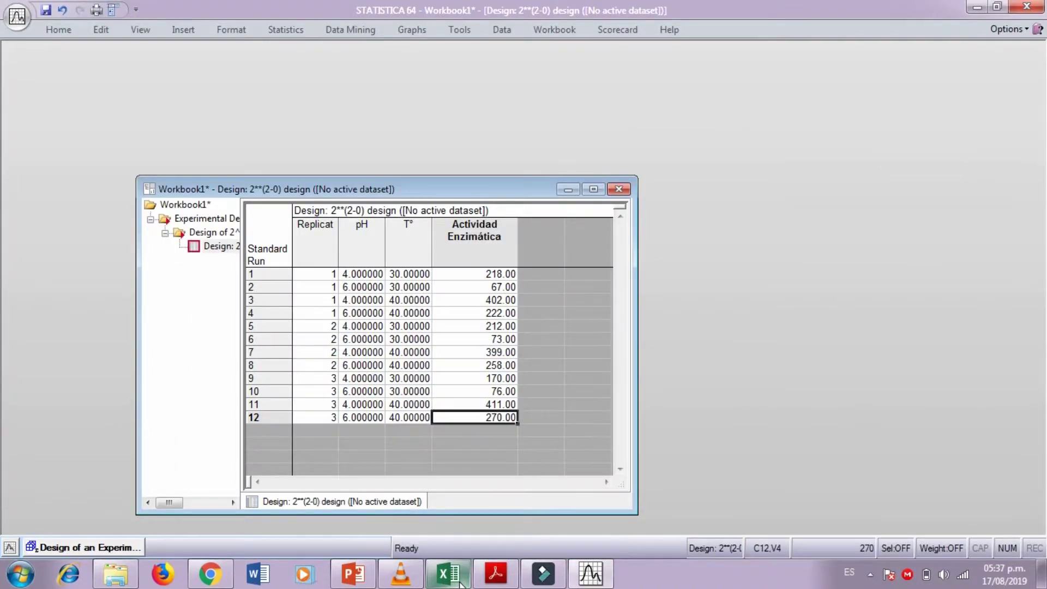
{"action": "left_click", "coordinate": [461, 579]}
{"action": "left_click", "coordinate": [461, 579]}
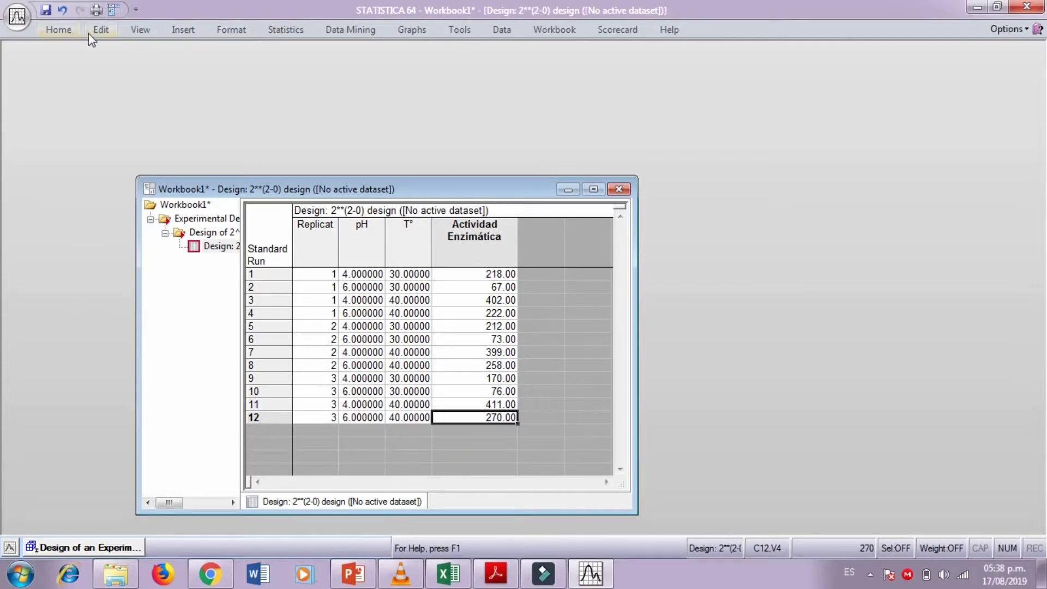
Start a design-of-experiments analysis for 2**(K-p) standard designs and bring up its options for analyzing an existing design
{"action": "left_click", "coordinate": [59, 30]}
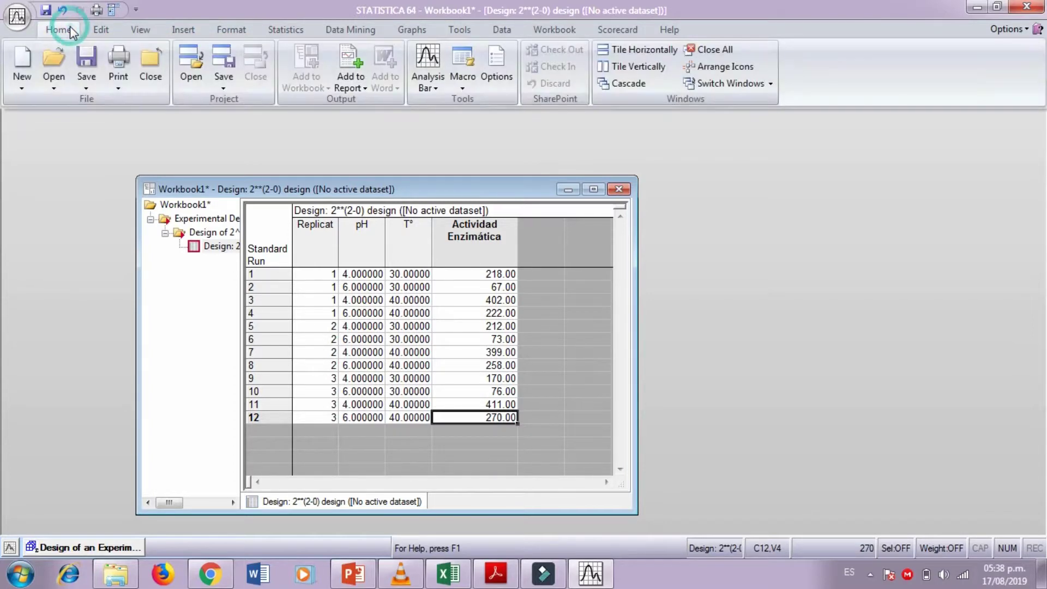
{"action": "left_click", "coordinate": [291, 30]}
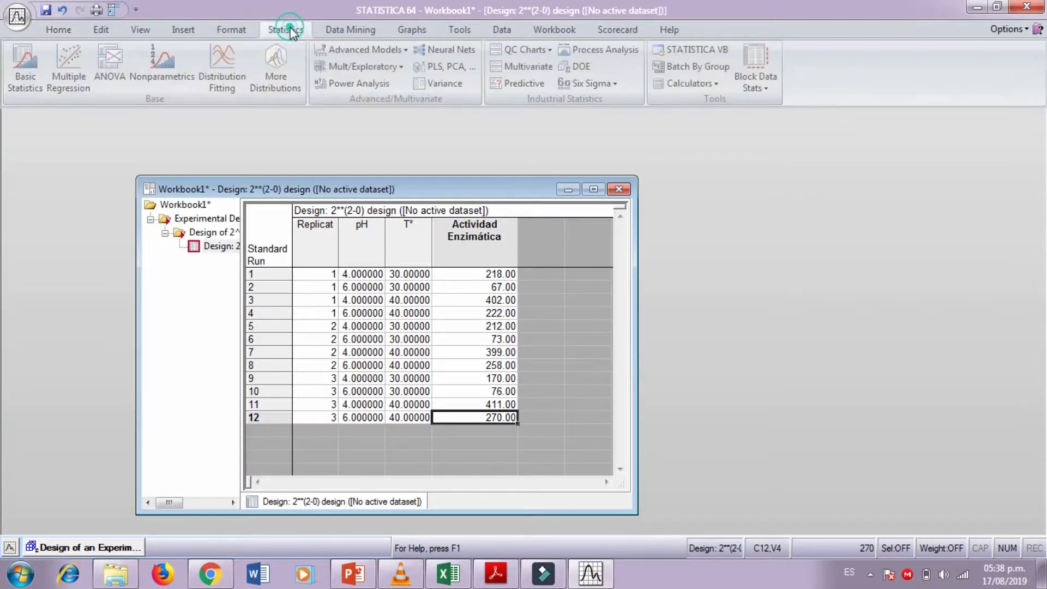
{"action": "left_click", "coordinate": [584, 70]}
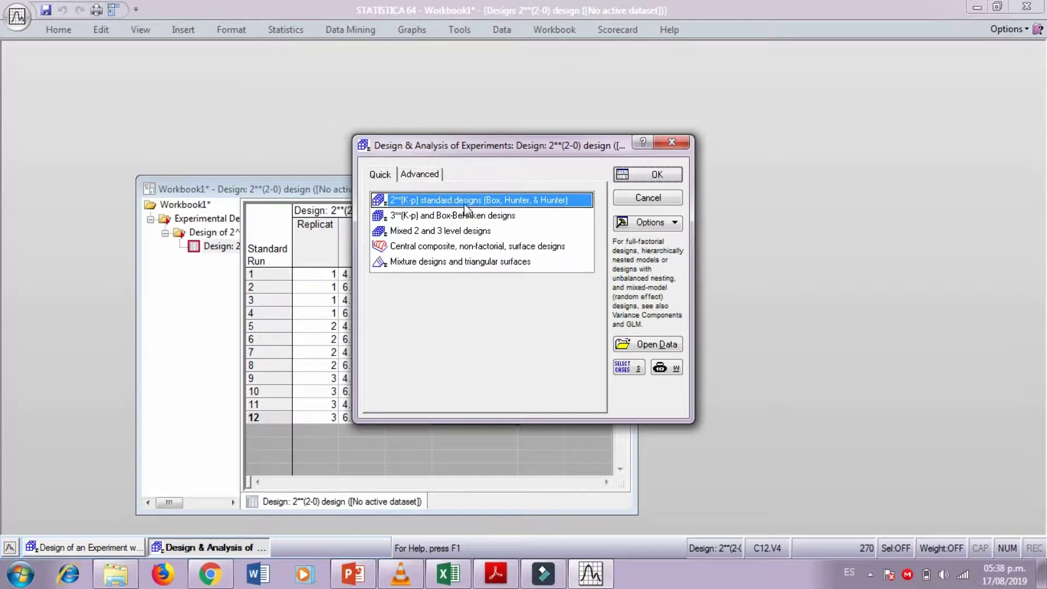
{"action": "left_click", "coordinate": [633, 174]}
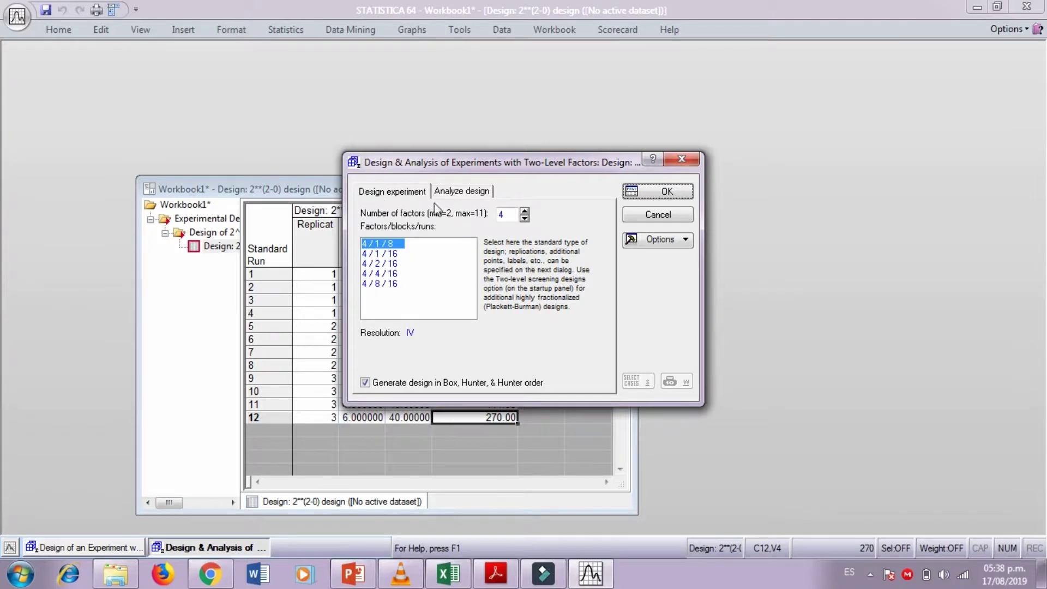
{"action": "left_click", "coordinate": [481, 194]}
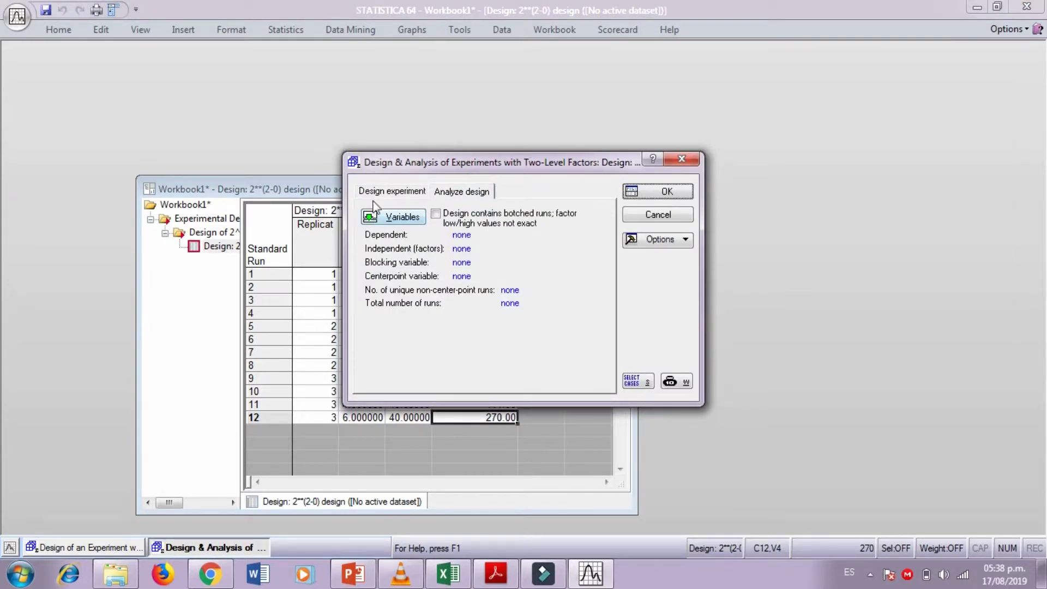
Assign Actividad Enzimática as the dependent variable and pH and T° as independent factors, and run the two-level design analysis
{"action": "left_click", "coordinate": [402, 218]}
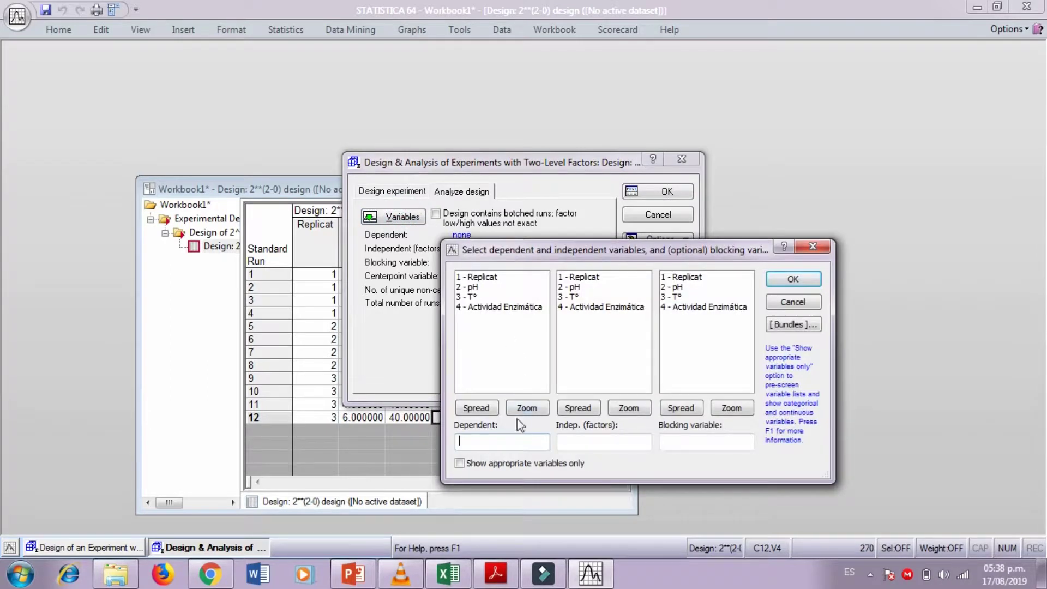
{"action": "left_click", "coordinate": [489, 306]}
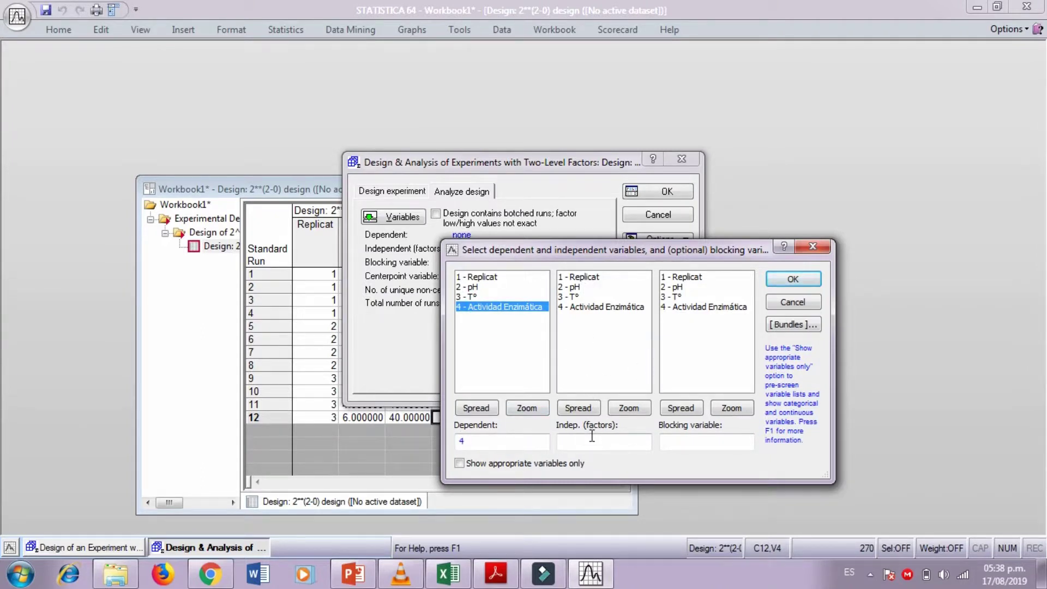
{"action": "left_click", "coordinate": [573, 289]}
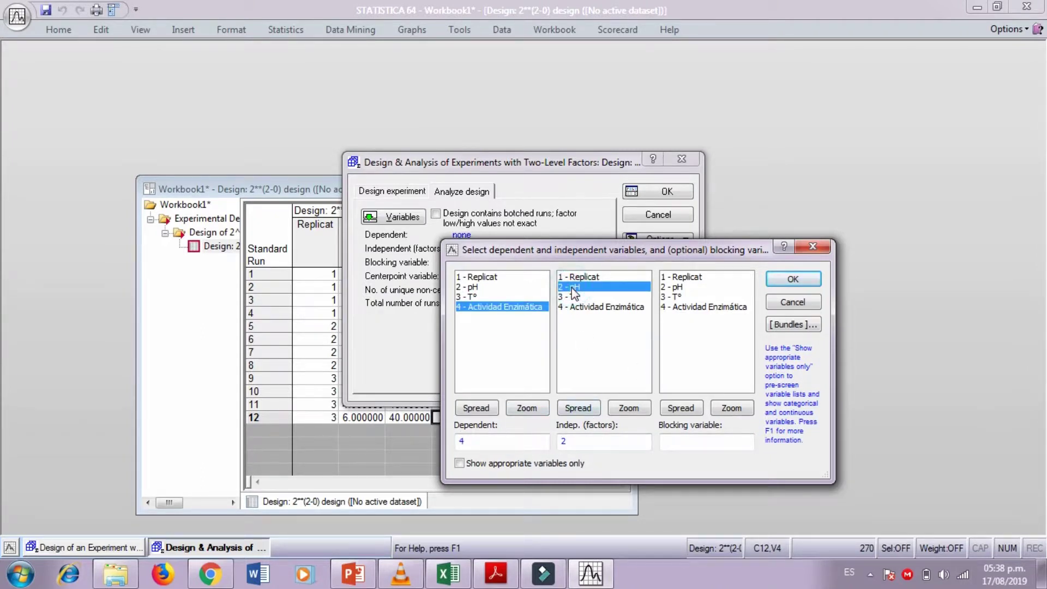
{"action": "left_click", "coordinate": [572, 294]}
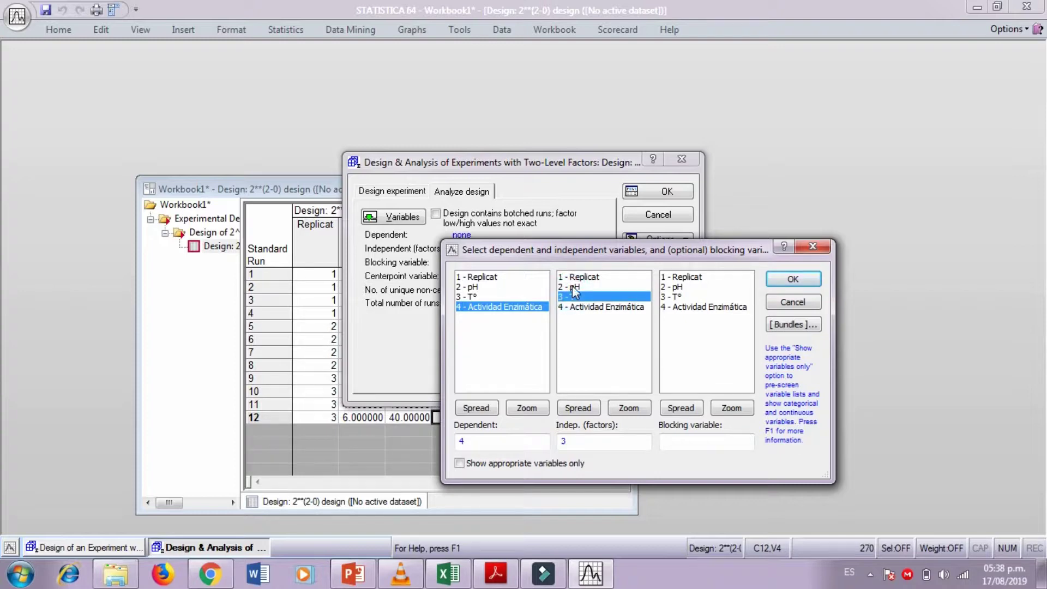
{"action": "left_click", "coordinate": [571, 286]}
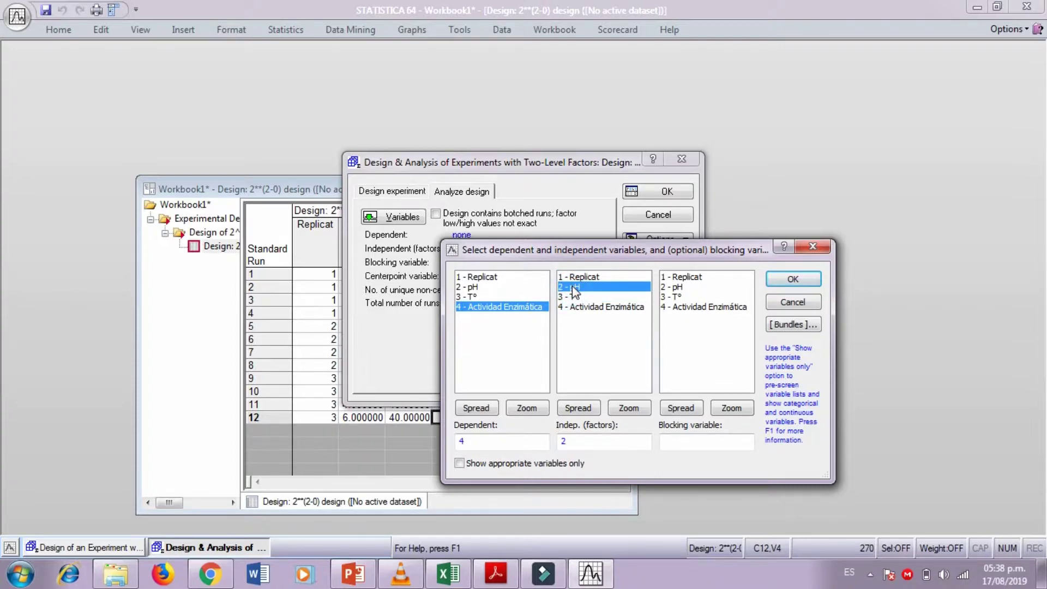
{"action": "key", "text": "shift+Down"}
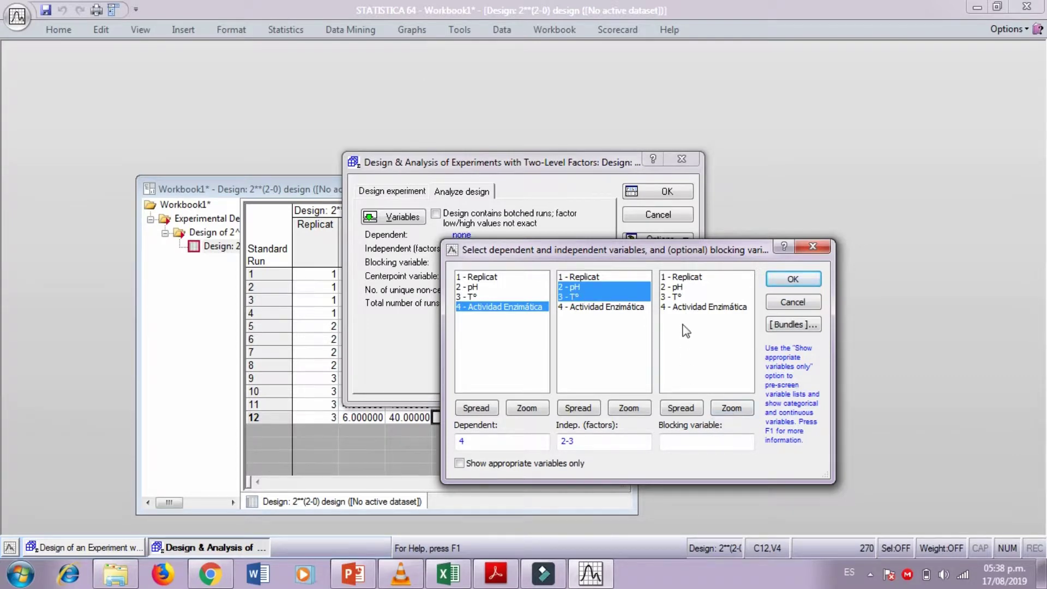
{"action": "left_click", "coordinate": [789, 281]}
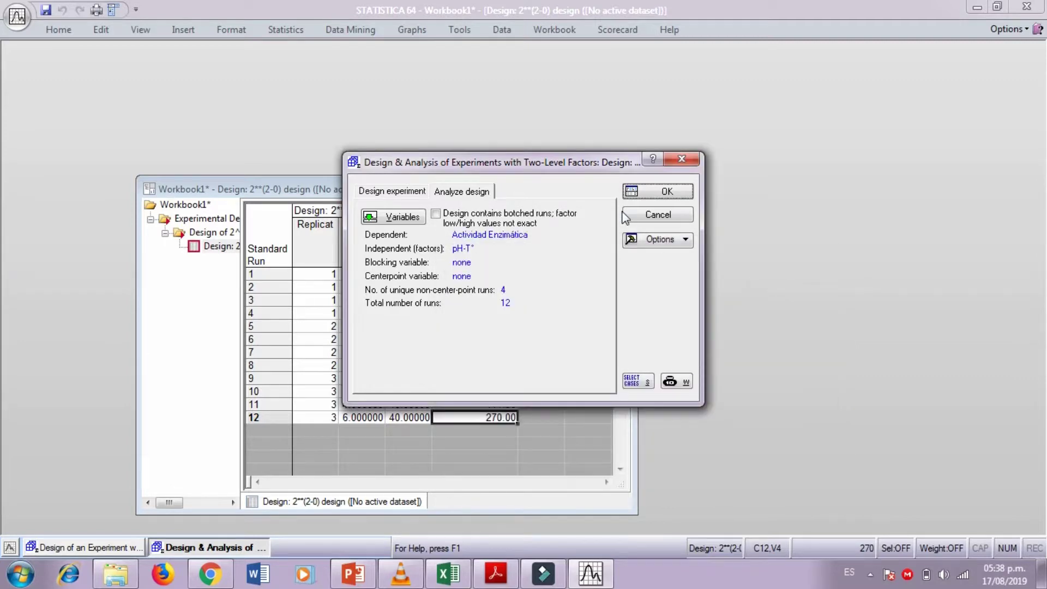
{"action": "left_click", "coordinate": [665, 192]}
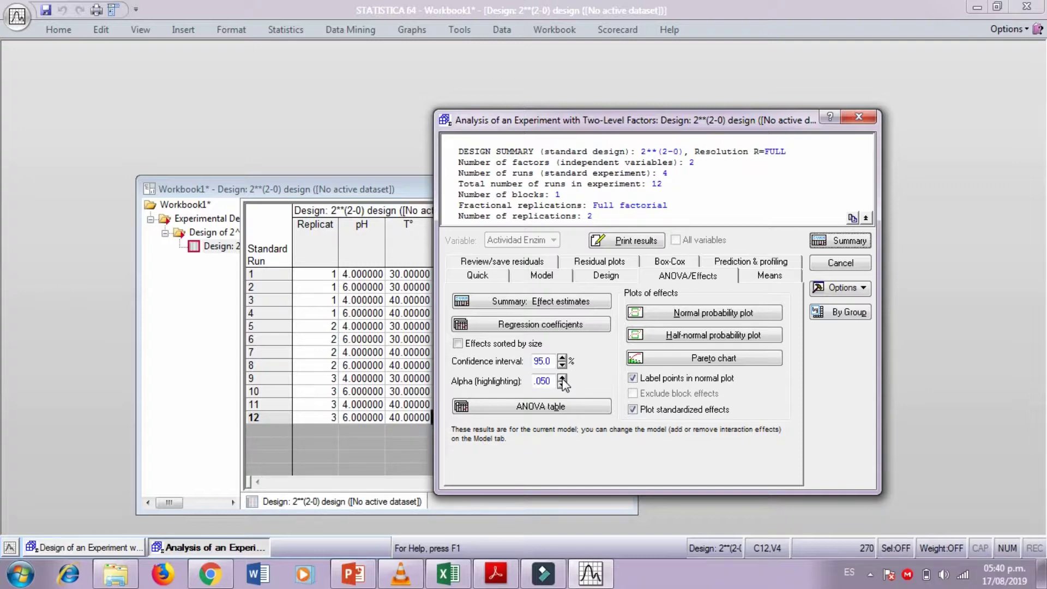
Request the ANOVA table and the Pareto chart of standardized effects for Actividad Enzimática
{"action": "left_click", "coordinate": [557, 410]}
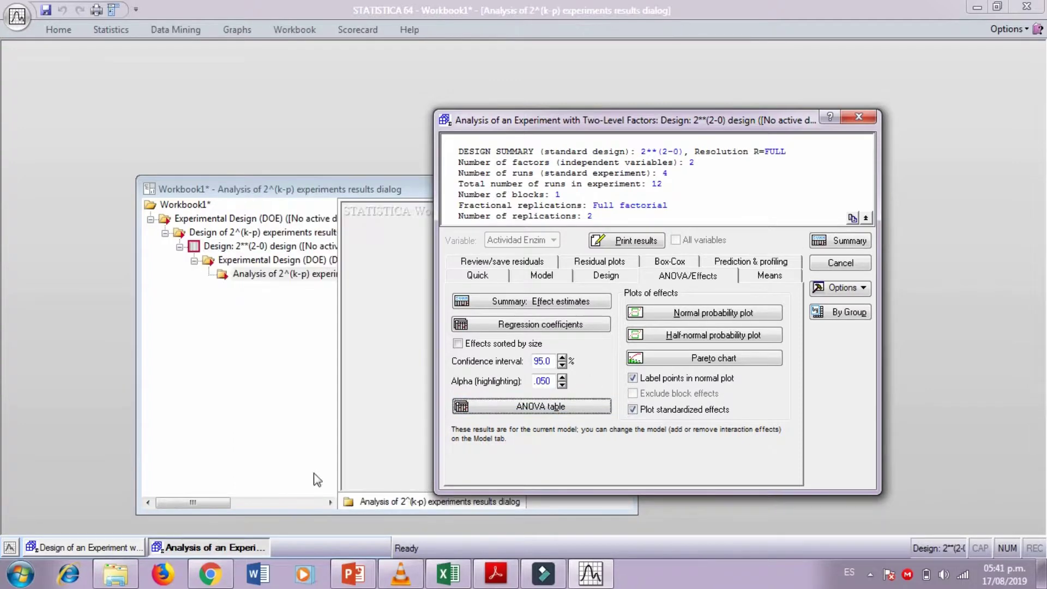
{"action": "left_click_drag", "start_coordinate": [671, 121], "coordinate": [633, 113]}
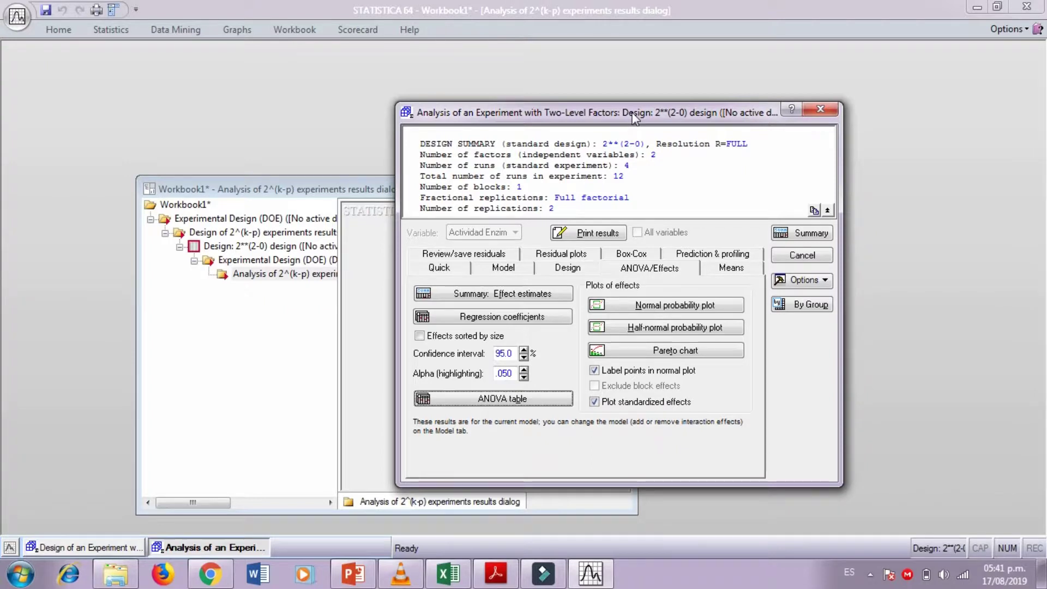
{"action": "left_click_drag", "start_coordinate": [610, 109], "coordinate": [587, 87]}
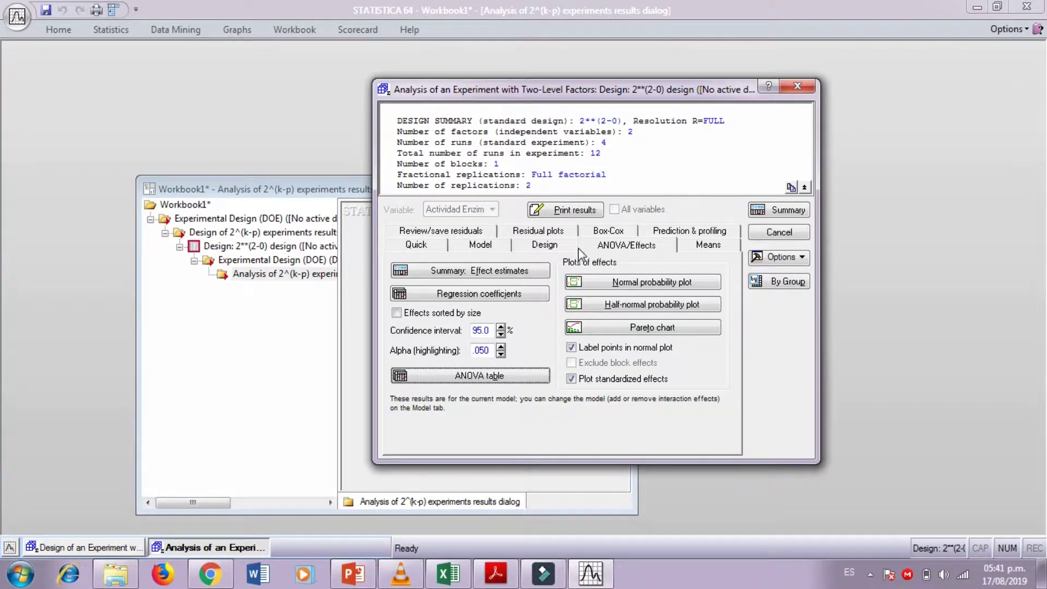
{"action": "left_click", "coordinate": [616, 330]}
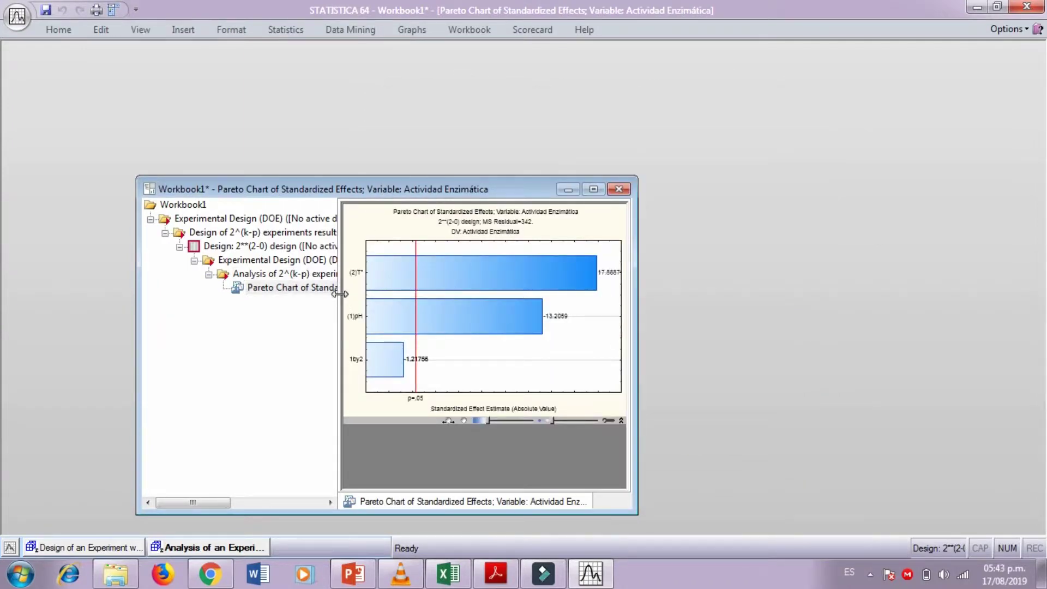
Widen the workbook's tree pane and the workbook window to give the Pareto chart more room
{"action": "left_click", "coordinate": [339, 293]}
{"action": "left_click_drag", "start_coordinate": [339, 293], "coordinate": [363, 295]}
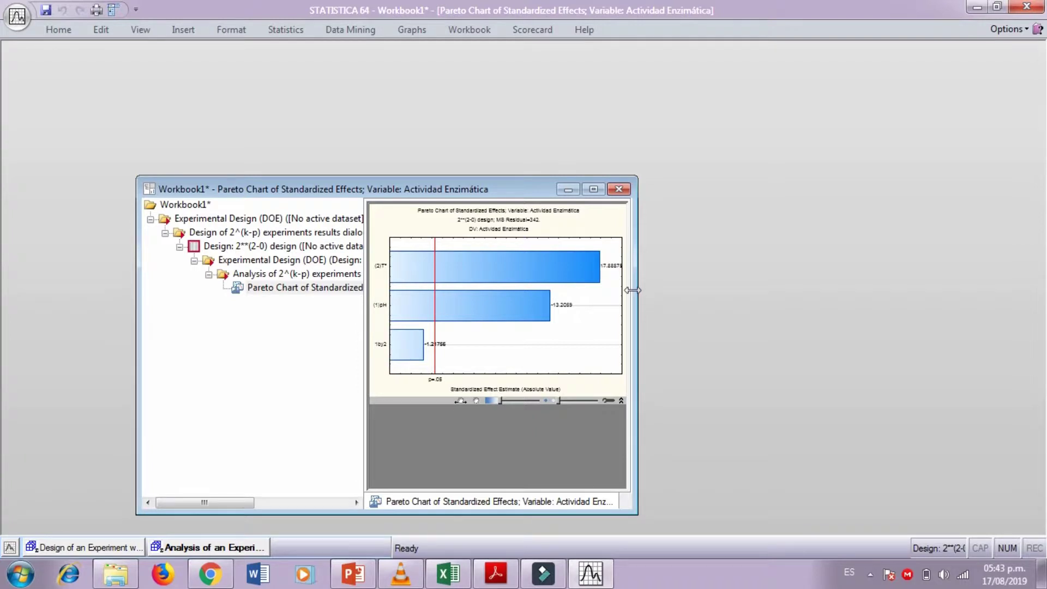
{"action": "left_click_drag", "start_coordinate": [633, 290], "coordinate": [698, 290]}
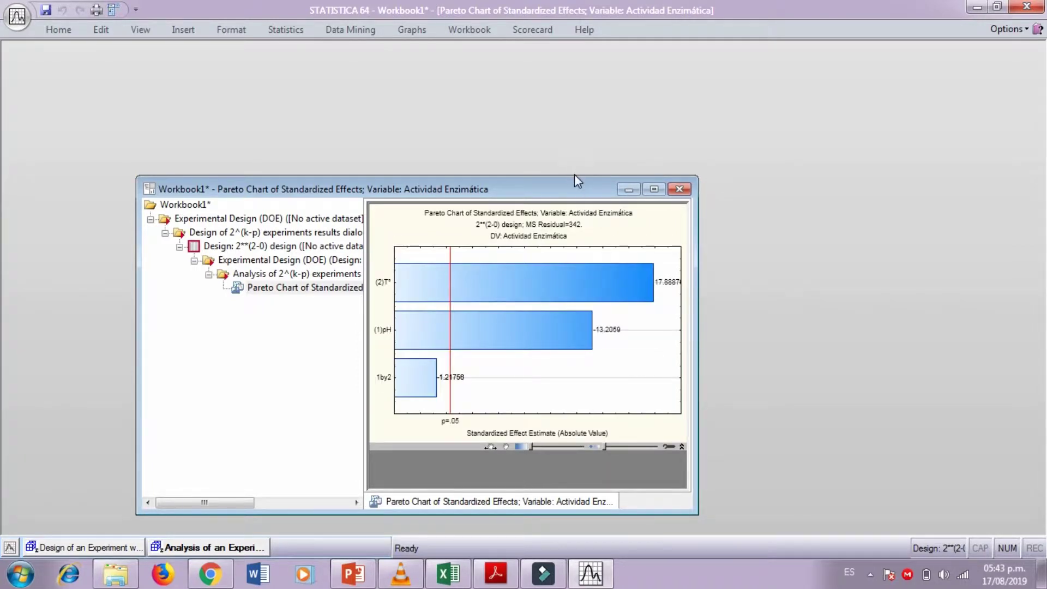
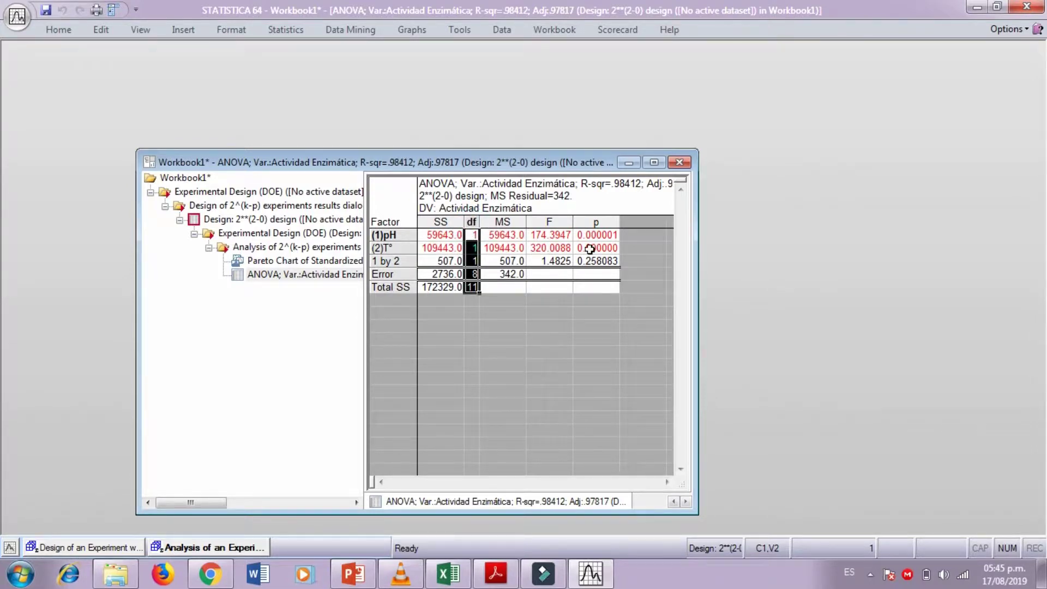
Examine the mean squares, the pH and T° effects and the 1 by 2 interaction row in the ANOVA table
{"action": "left_click", "coordinate": [511, 223]}
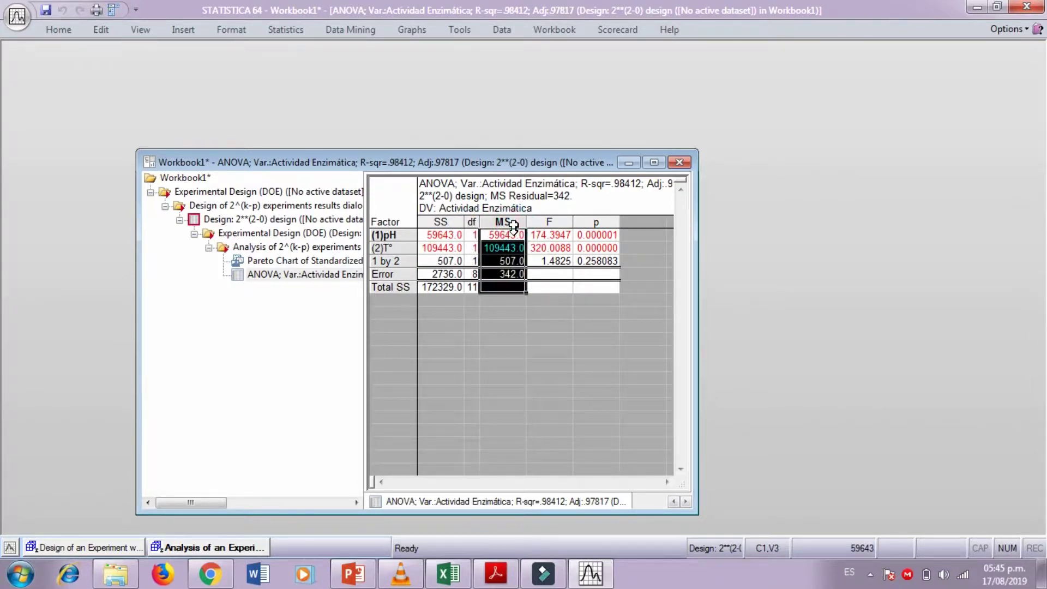
{"action": "left_click", "coordinate": [402, 236]}
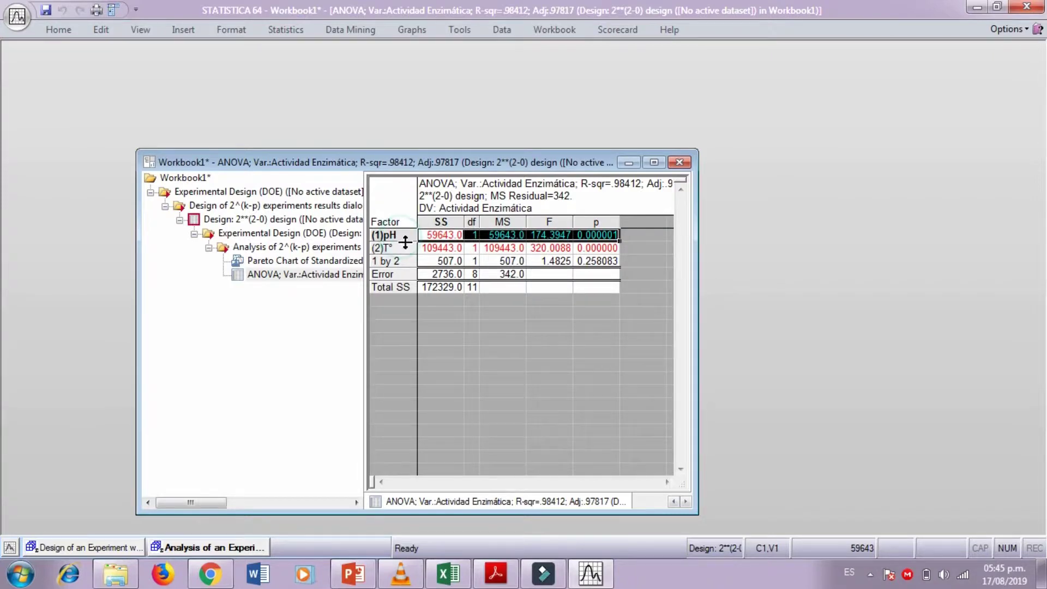
{"action": "key", "text": "Down"}
{"action": "left_click", "coordinate": [408, 236]}
{"action": "left_click", "coordinate": [440, 261]}
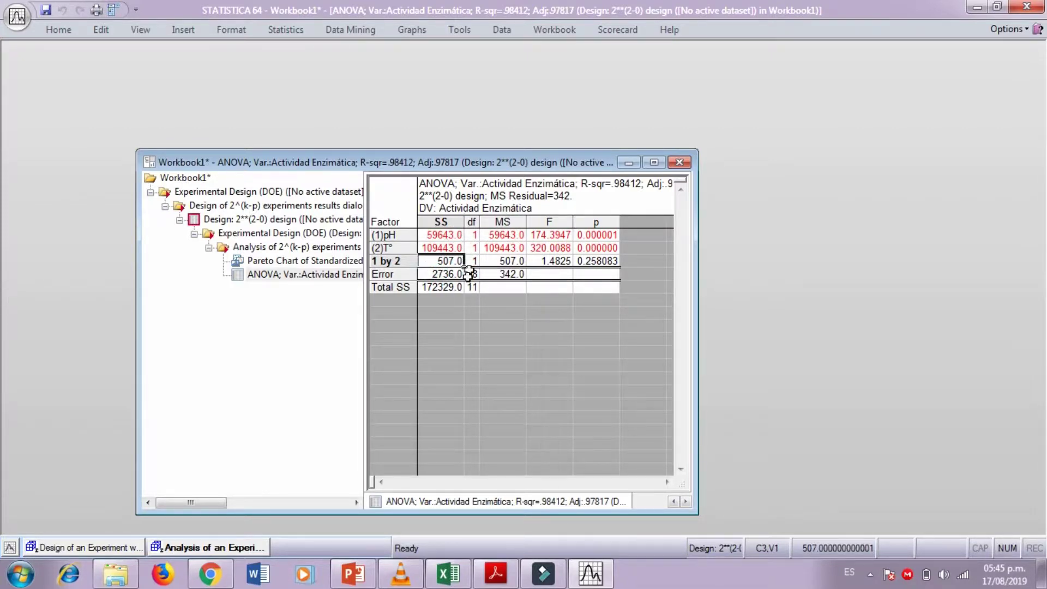
{"action": "left_click", "coordinate": [438, 248]}
{"action": "left_click", "coordinate": [439, 234]}
{"action": "left_click", "coordinate": [438, 260]}
{"action": "left_click", "coordinate": [457, 236]}
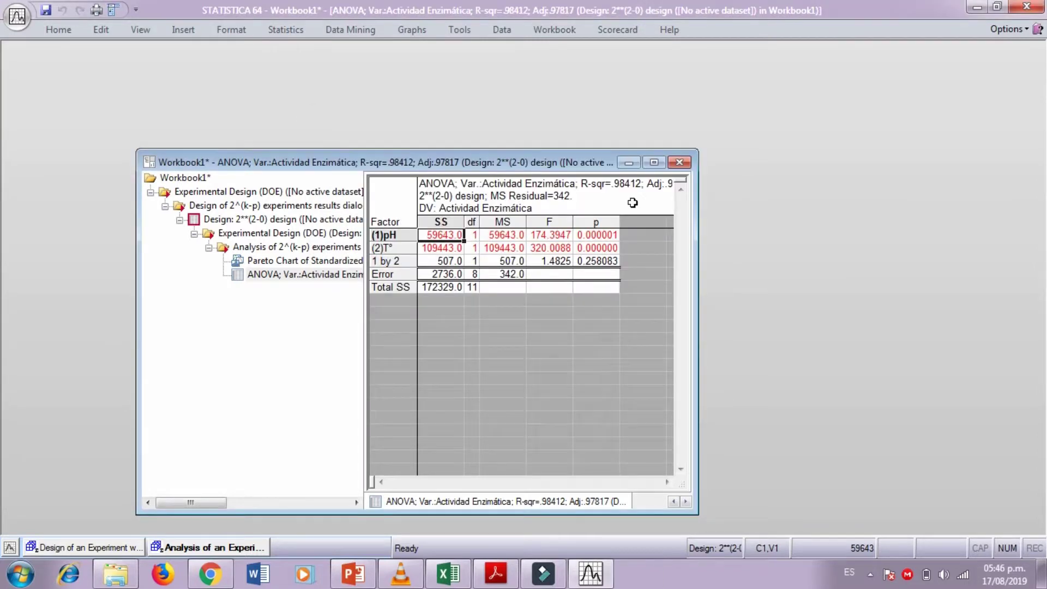
{"action": "left_click_drag", "start_coordinate": [441, 261], "coordinate": [618, 262]}
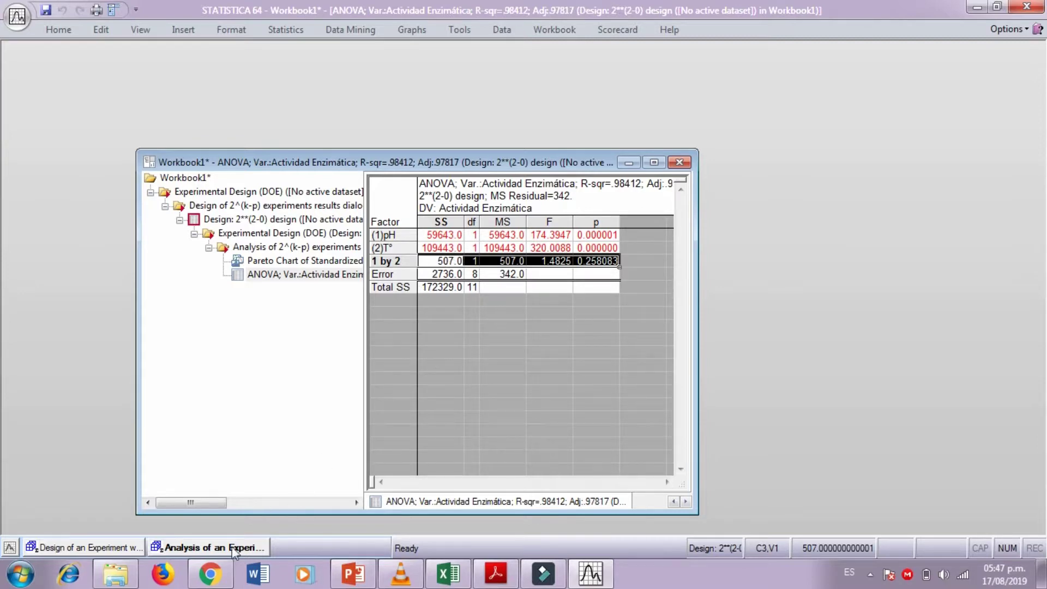
Return to the experiment analysis and exclude the 1 by 2 interaction from the model by pooling it into the error
{"action": "left_click", "coordinate": [214, 547]}
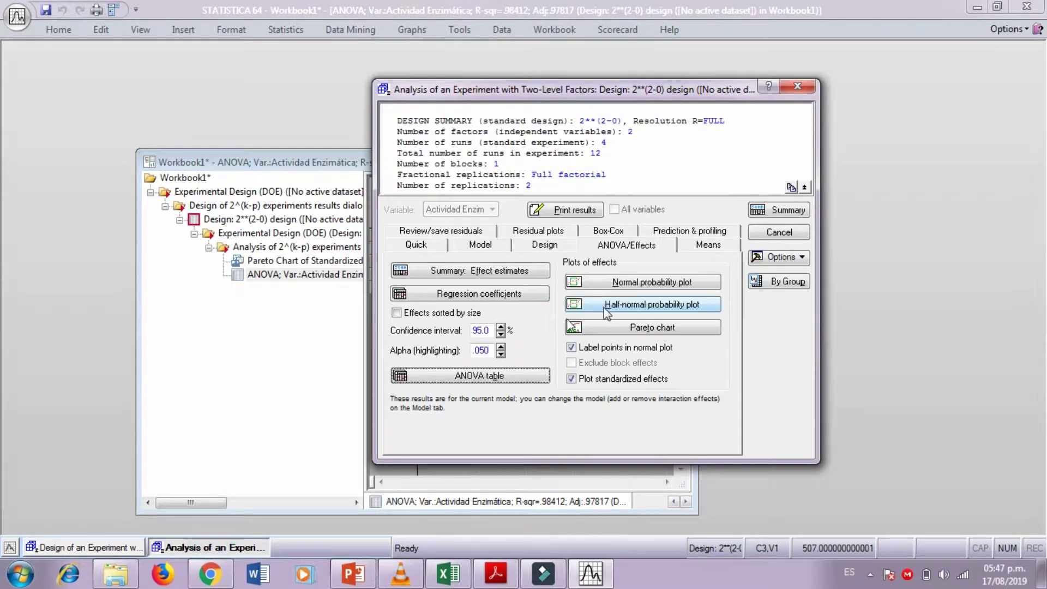
{"action": "left_click", "coordinate": [503, 248]}
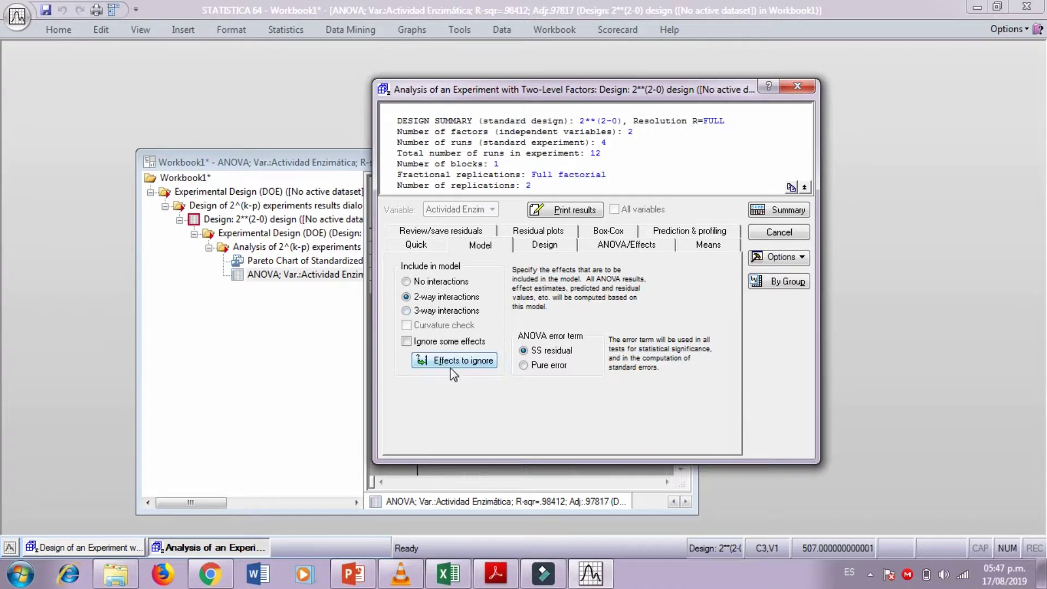
{"action": "left_click", "coordinate": [468, 366]}
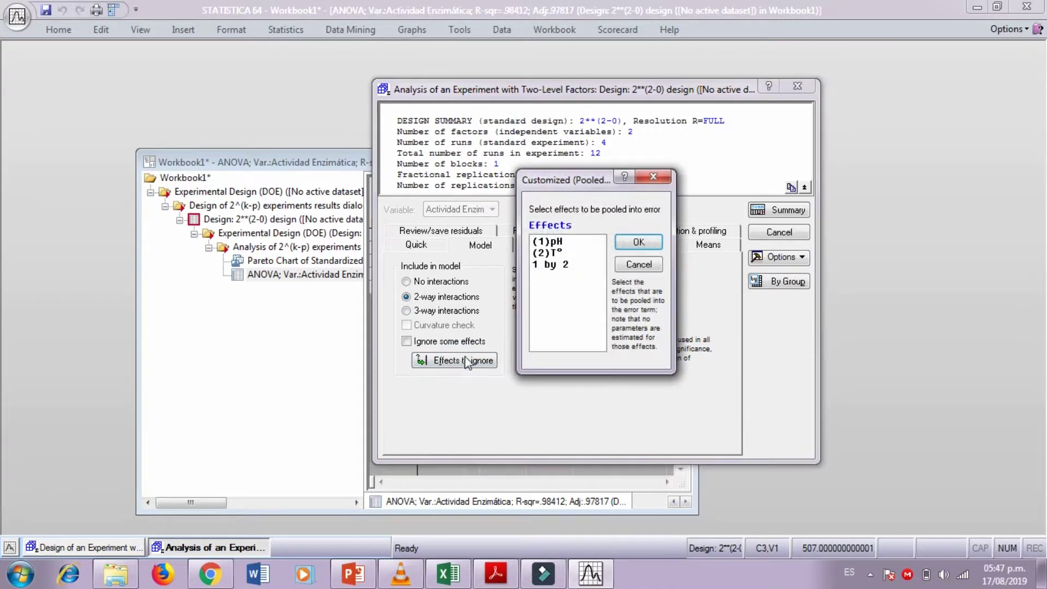
{"action": "left_click", "coordinate": [562, 265]}
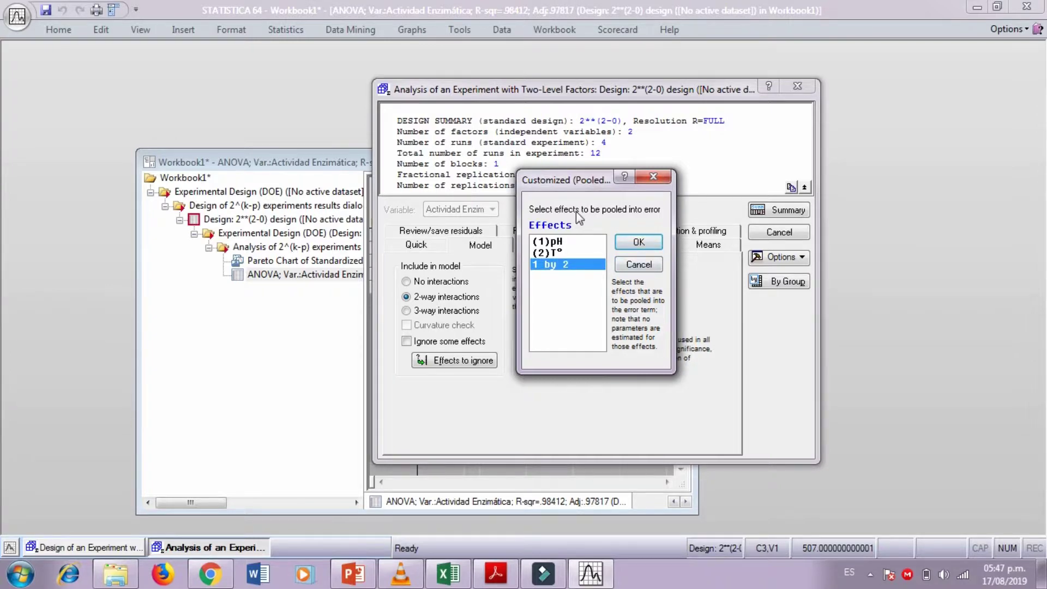
{"action": "left_click", "coordinate": [638, 243]}
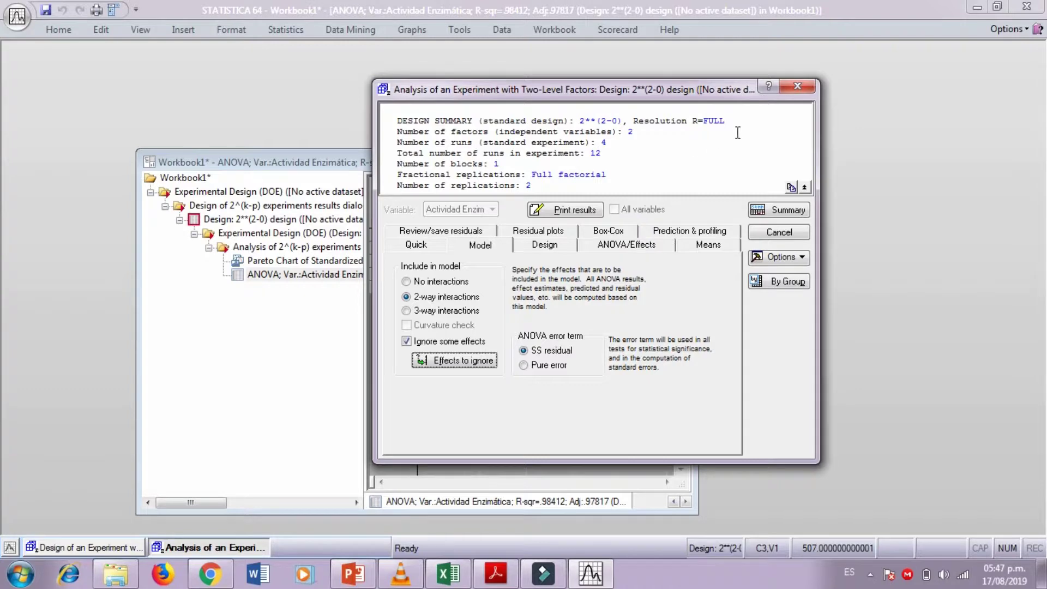
Review the full model's Pareto chart of standardized effects and its ANOVA table in the workbook
{"action": "left_click", "coordinate": [286, 262]}
{"action": "left_click", "coordinate": [286, 261]}
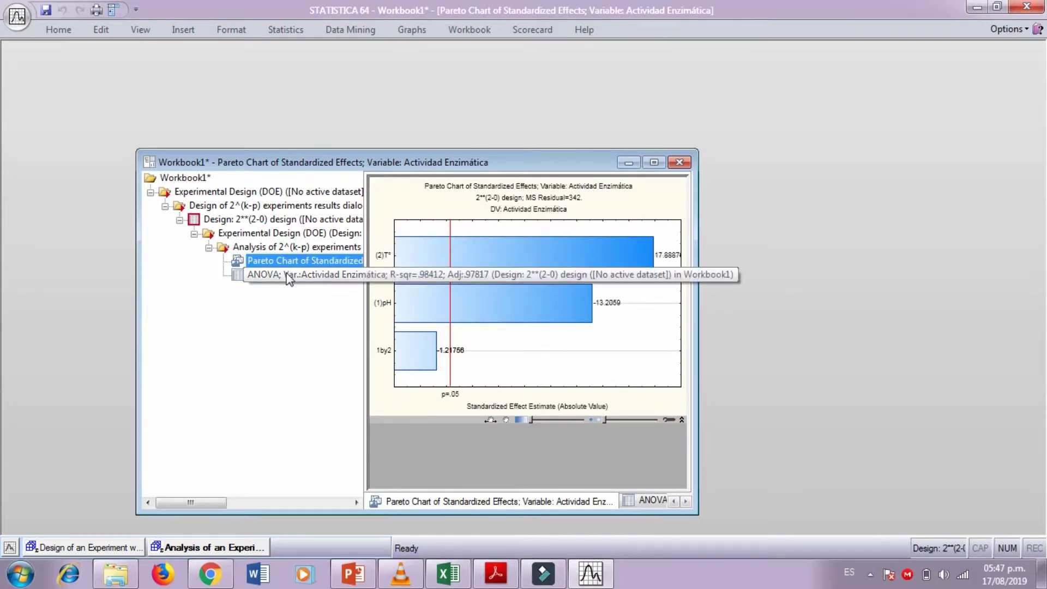
{"action": "left_click", "coordinate": [279, 274]}
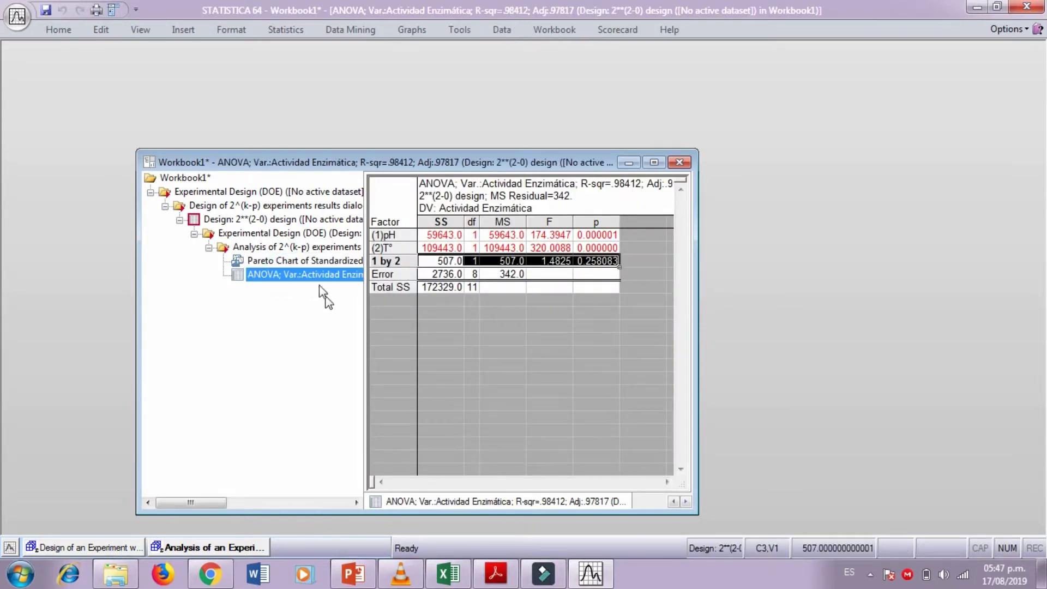
Return to the experiment analysis and generate the Pareto chart and ANOVA table for the model without the 1 by 2 interaction
{"action": "left_click", "coordinate": [226, 549]}
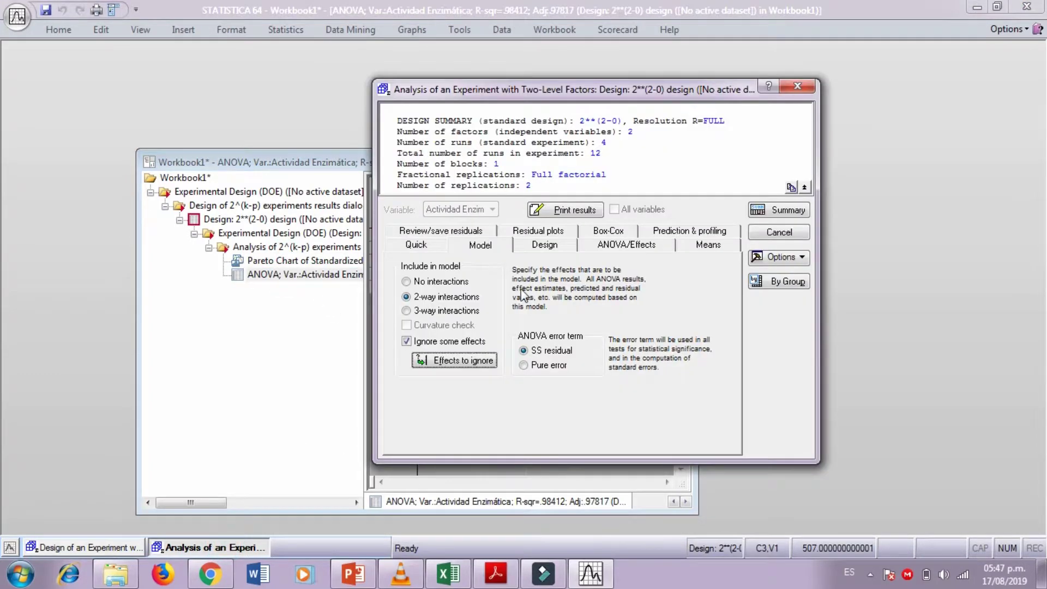
{"action": "left_click", "coordinate": [498, 242]}
{"action": "left_click", "coordinate": [643, 247]}
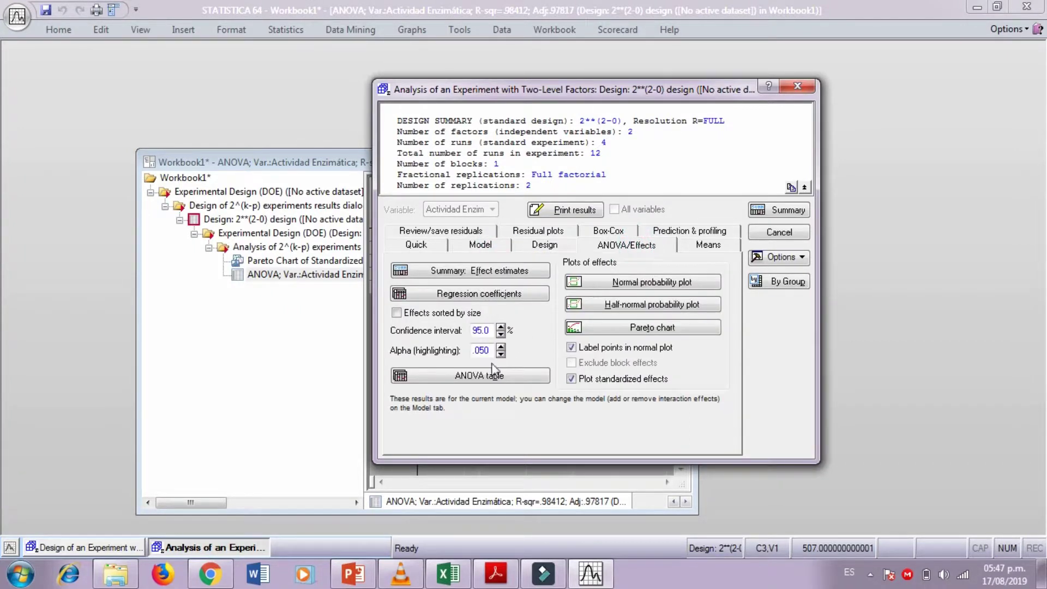
{"action": "left_click", "coordinate": [630, 327]}
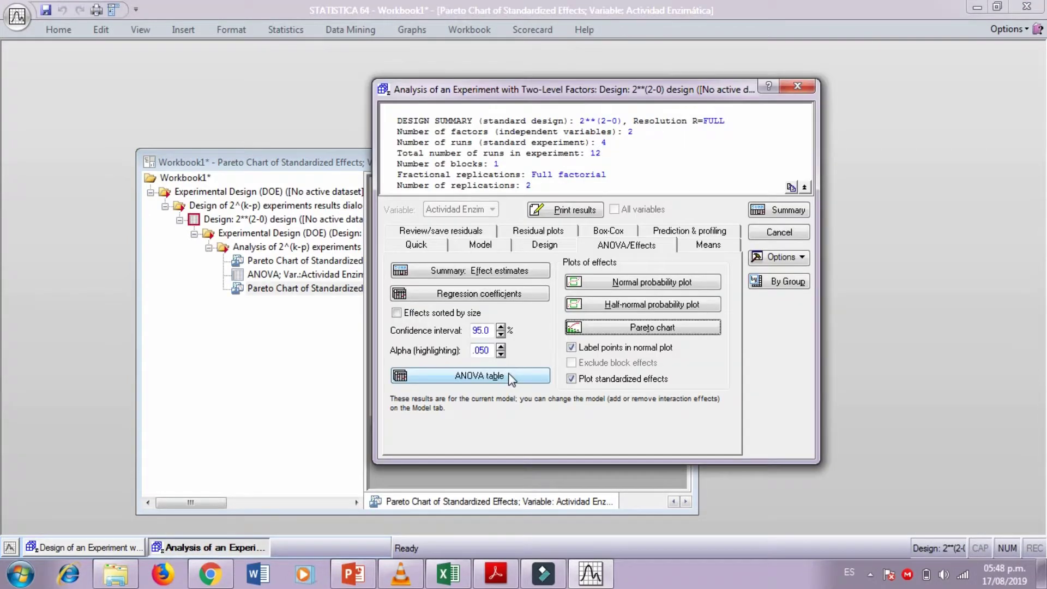
{"action": "left_click", "coordinate": [510, 376]}
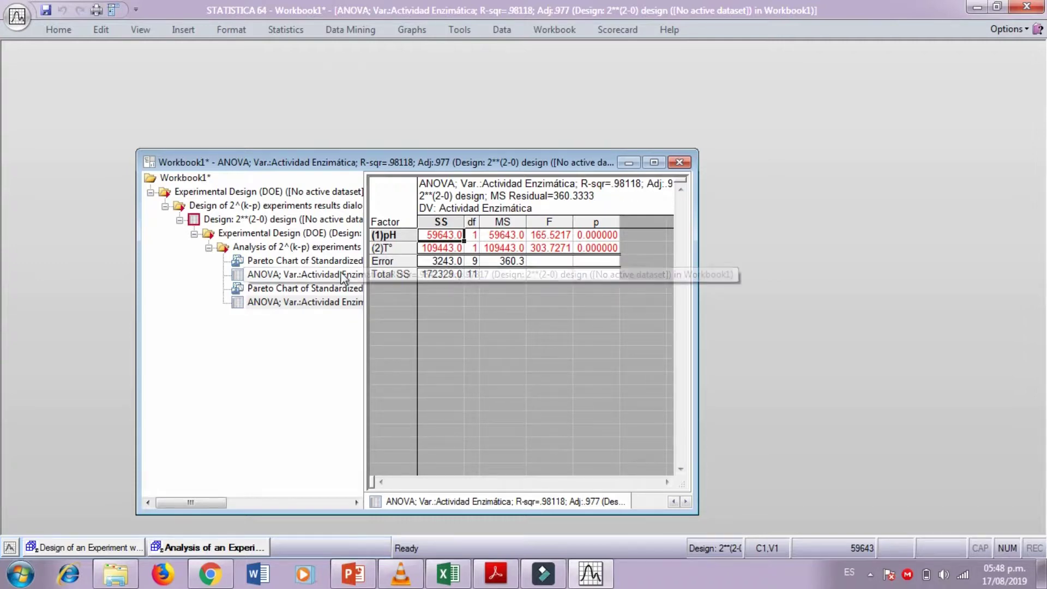
Compare the full and reduced ANOVA tables, examining R-sqr, the error row and the sums of squares
{"action": "left_click", "coordinate": [292, 277]}
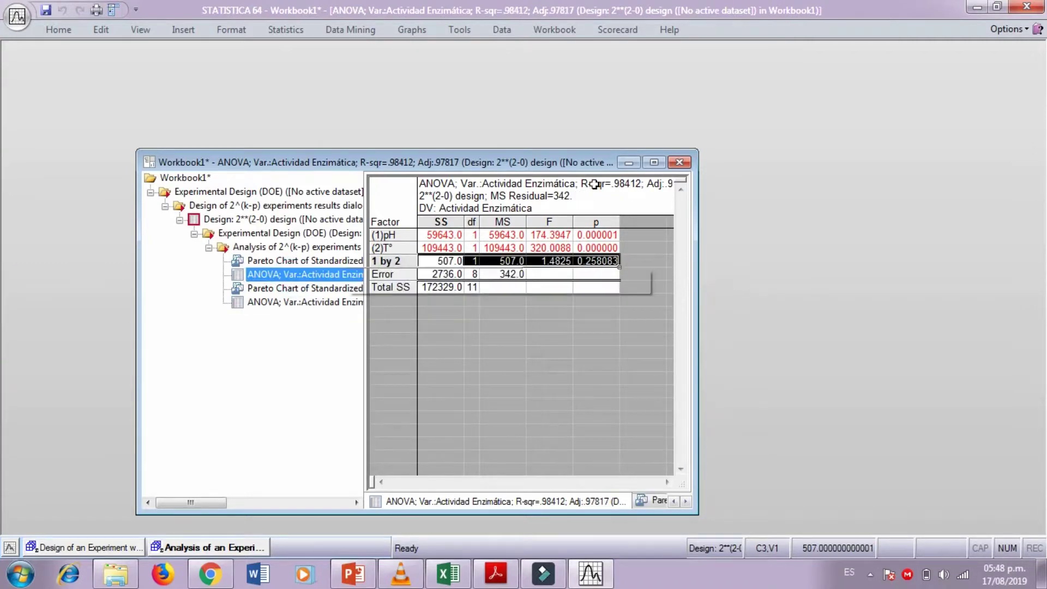
{"action": "left_click", "coordinate": [327, 303]}
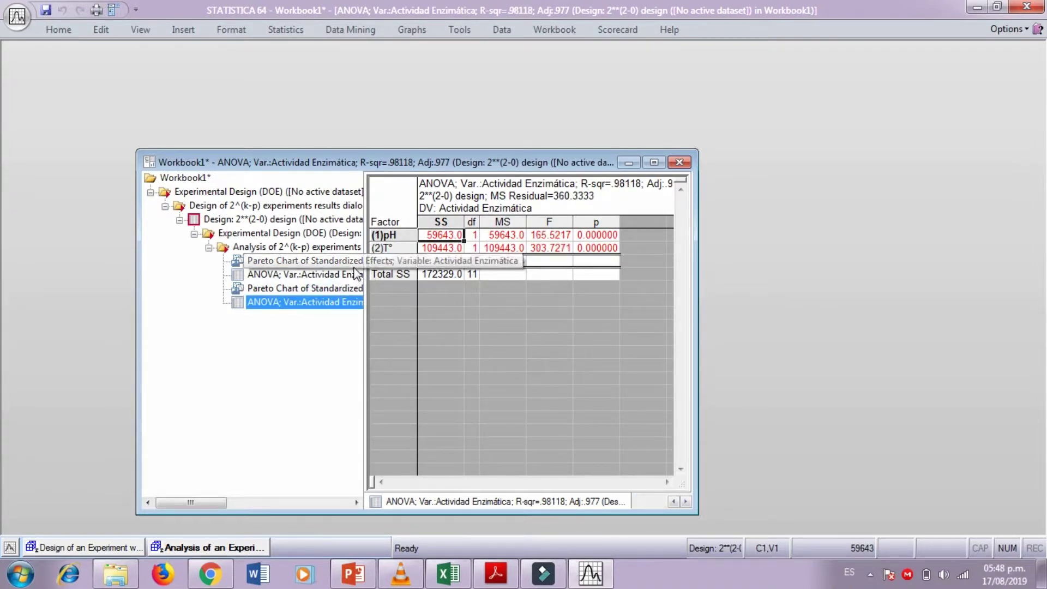
{"action": "left_click", "coordinate": [321, 273]}
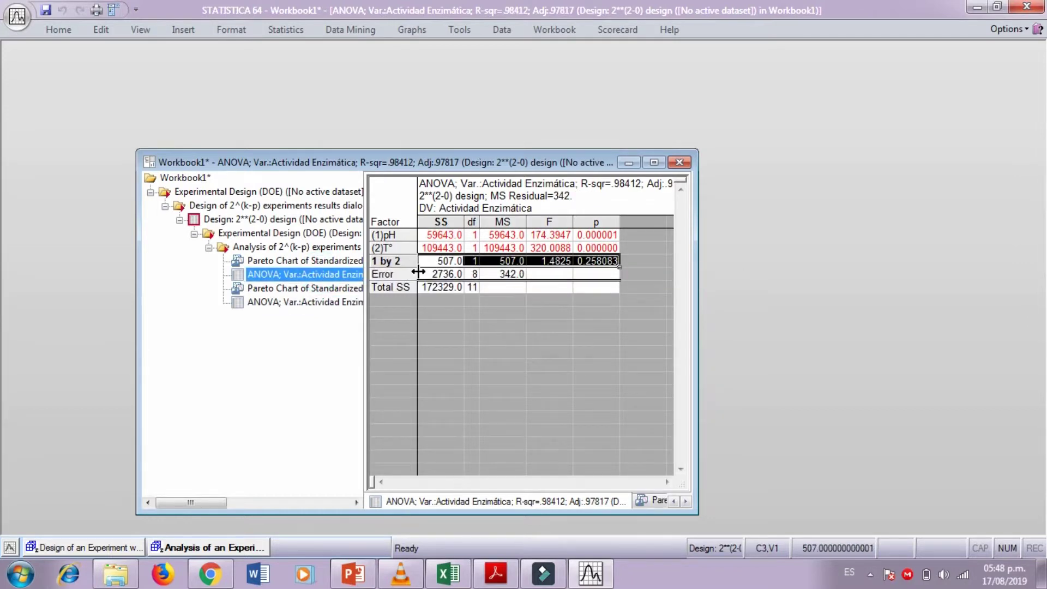
{"action": "left_click", "coordinate": [309, 302]}
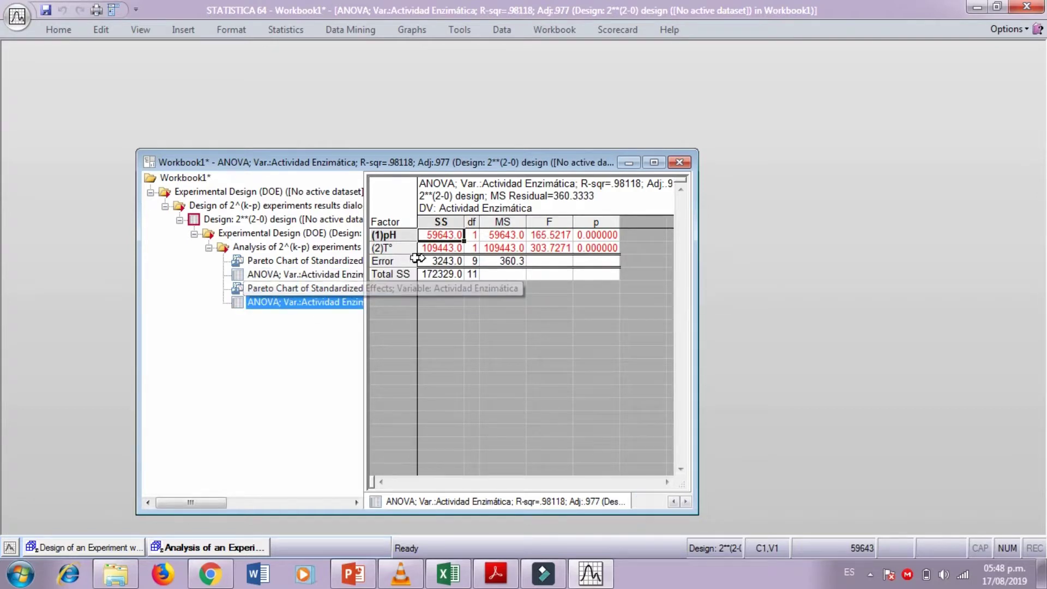
{"action": "left_click", "coordinate": [334, 262]}
{"action": "left_click", "coordinate": [340, 278]}
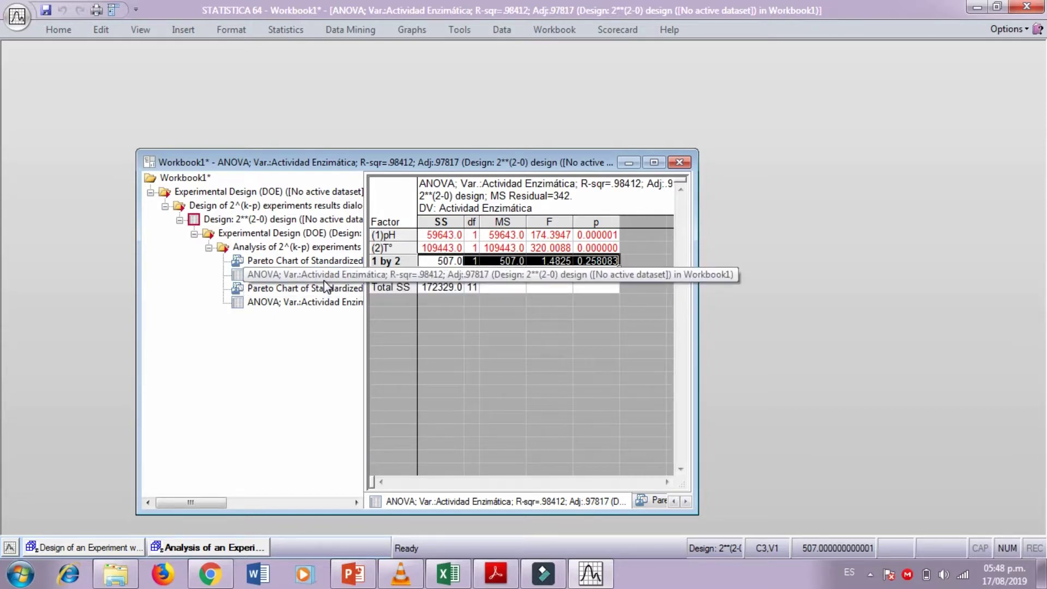
{"action": "left_click", "coordinate": [309, 275]}
{"action": "left_click", "coordinate": [303, 302]}
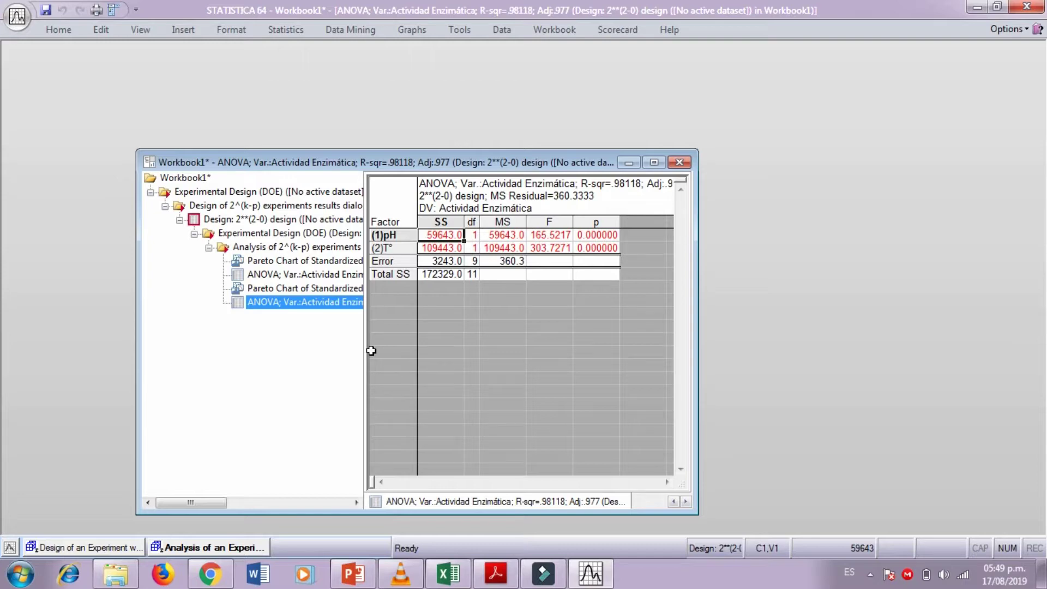
{"action": "left_click", "coordinate": [437, 233]}
{"action": "left_click_drag", "start_coordinate": [436, 233], "coordinate": [443, 279]}
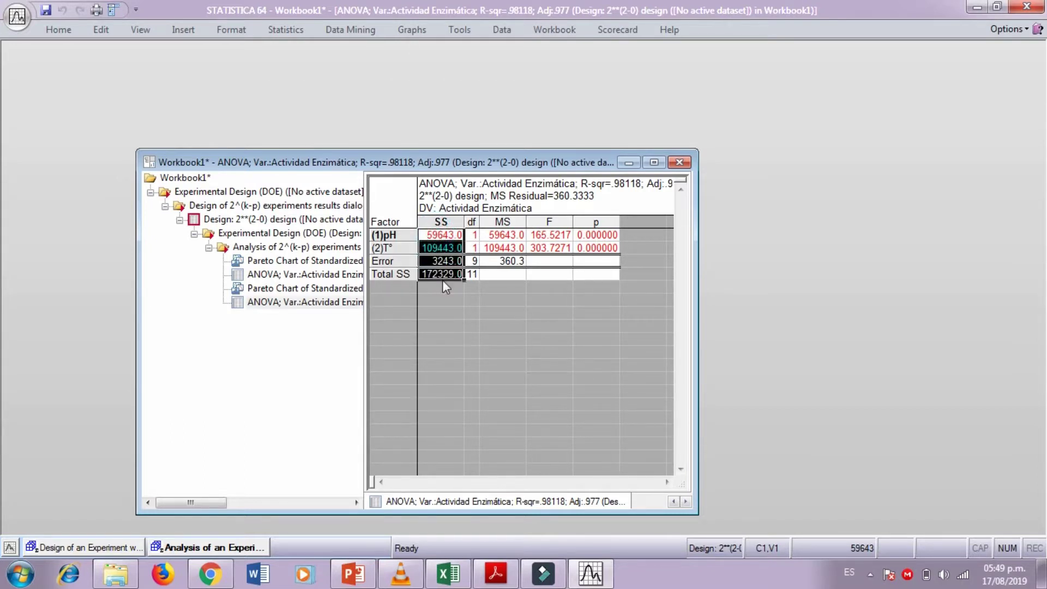
Request the effect estimates for the reduced model and highlight the pH and T° effects
{"action": "left_click", "coordinate": [207, 547]}
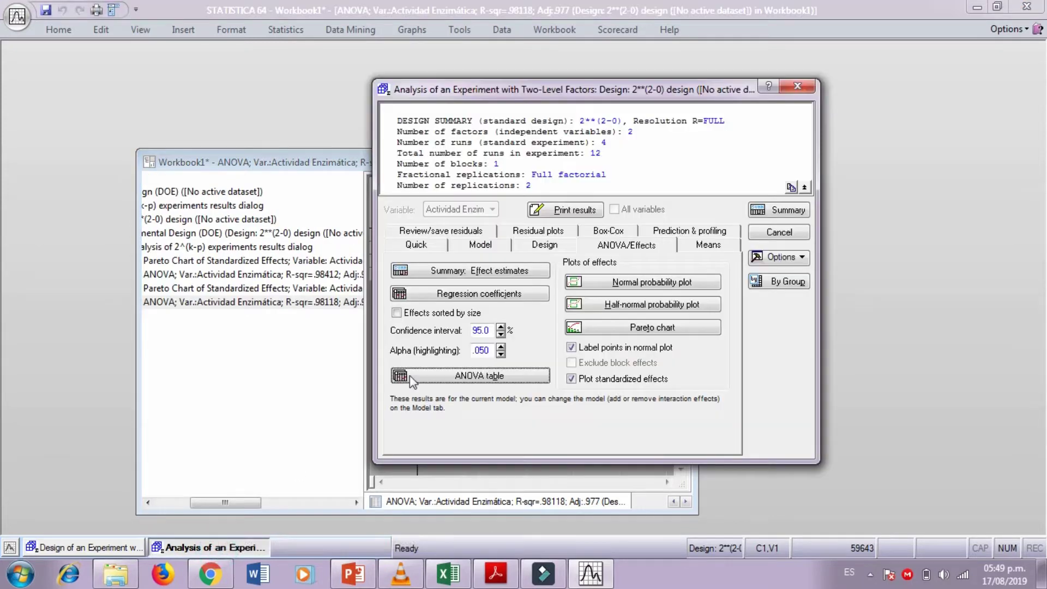
{"action": "left_click", "coordinate": [512, 275]}
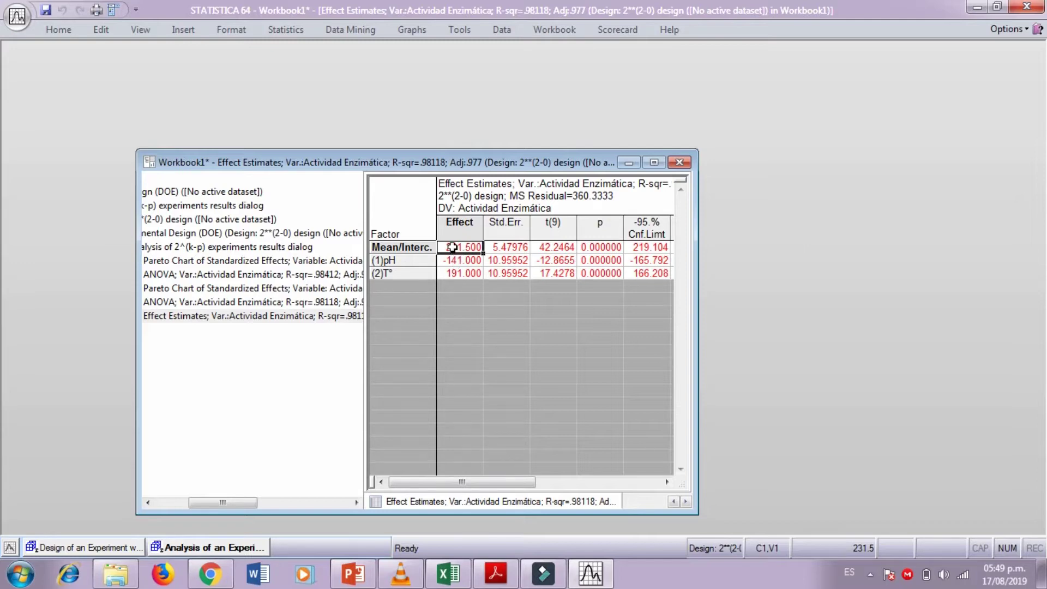
{"action": "left_click_drag", "start_coordinate": [455, 259], "coordinate": [454, 267]}
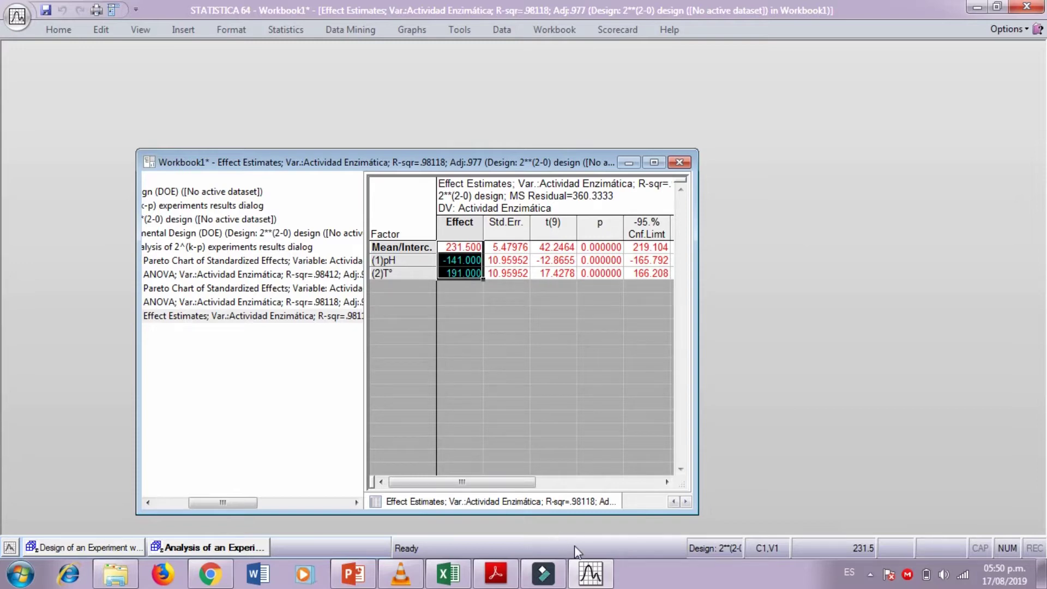
Switch to the Excel sheet and write the model equation y= 231.5-141+191 in cell O18, using the estimated effects
{"action": "left_click", "coordinate": [590, 573]}
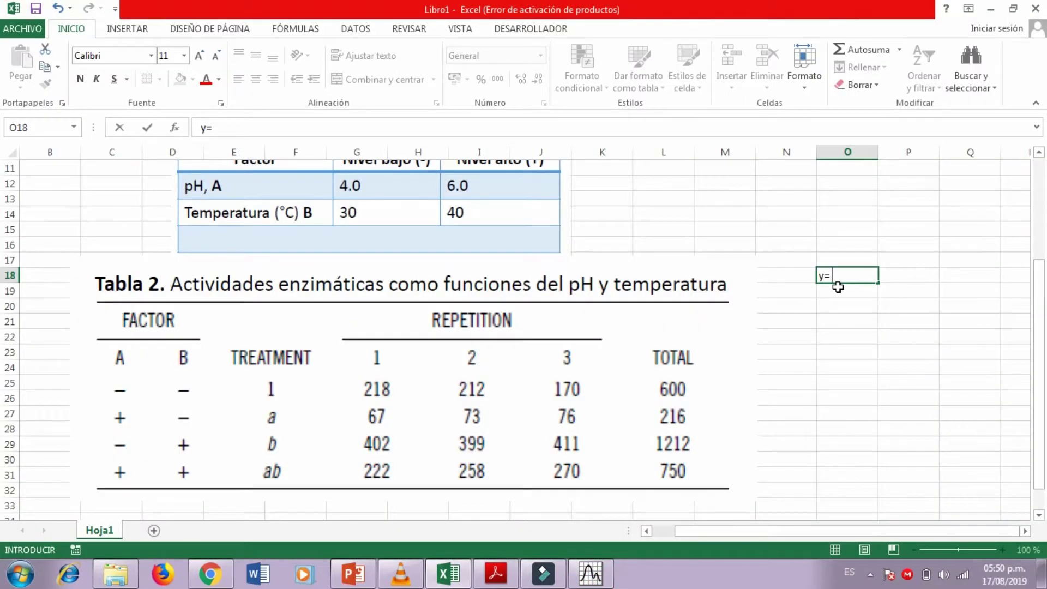
{"action": "left_click", "coordinate": [590, 575]}
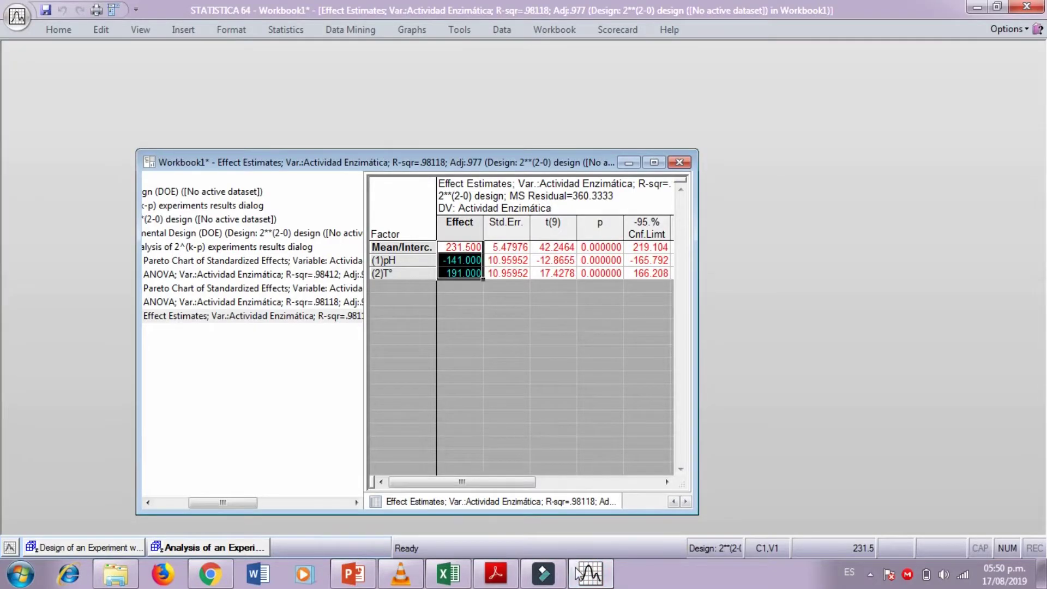
{"action": "left_click", "coordinate": [591, 574]}
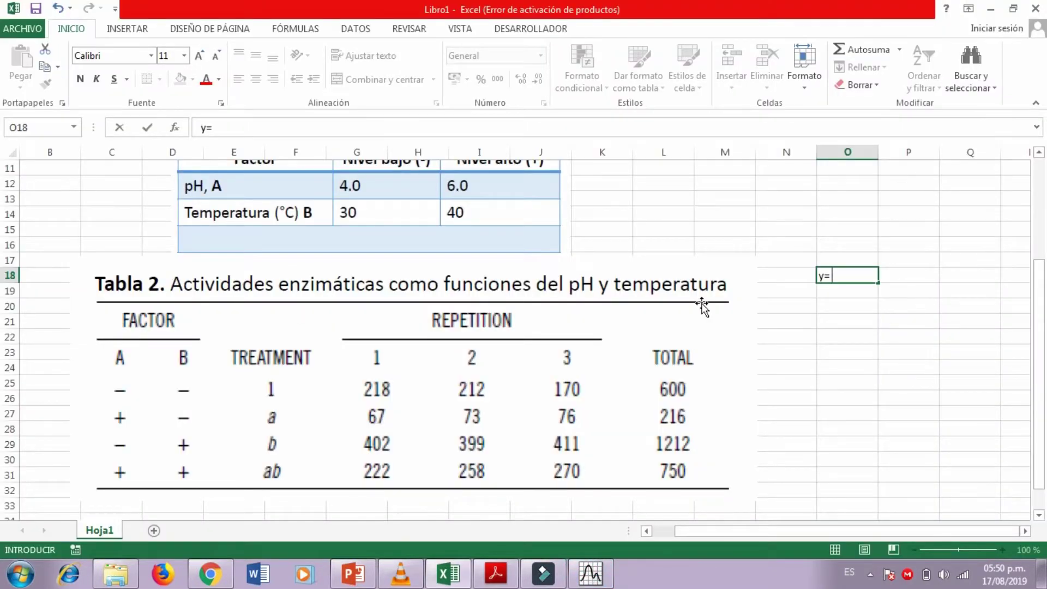
{"action": "type", "text": "231.5-141+"}
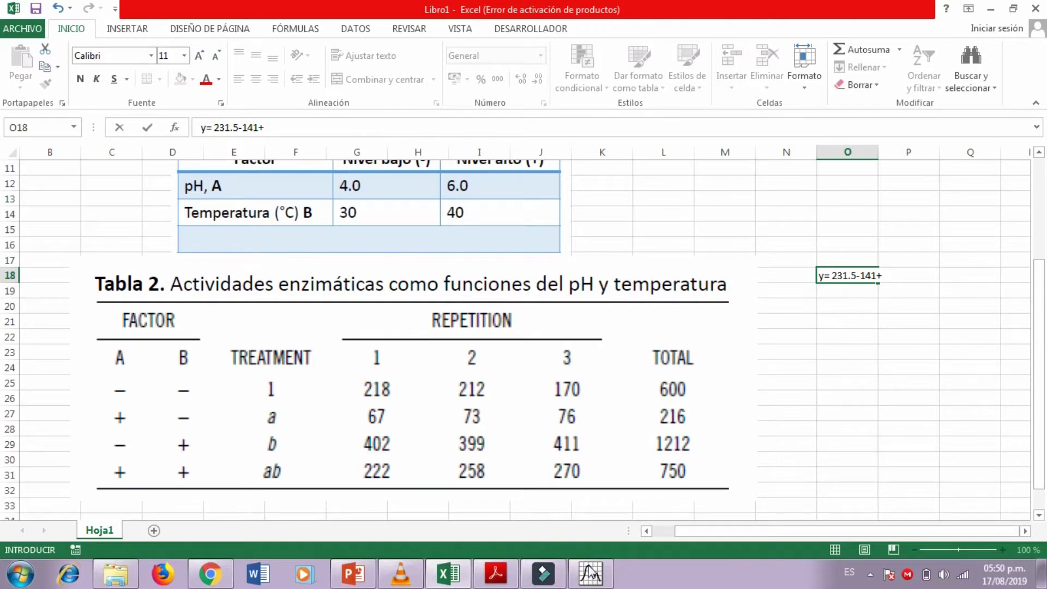
{"action": "left_click", "coordinate": [591, 573]}
{"action": "left_click", "coordinate": [590, 573]}
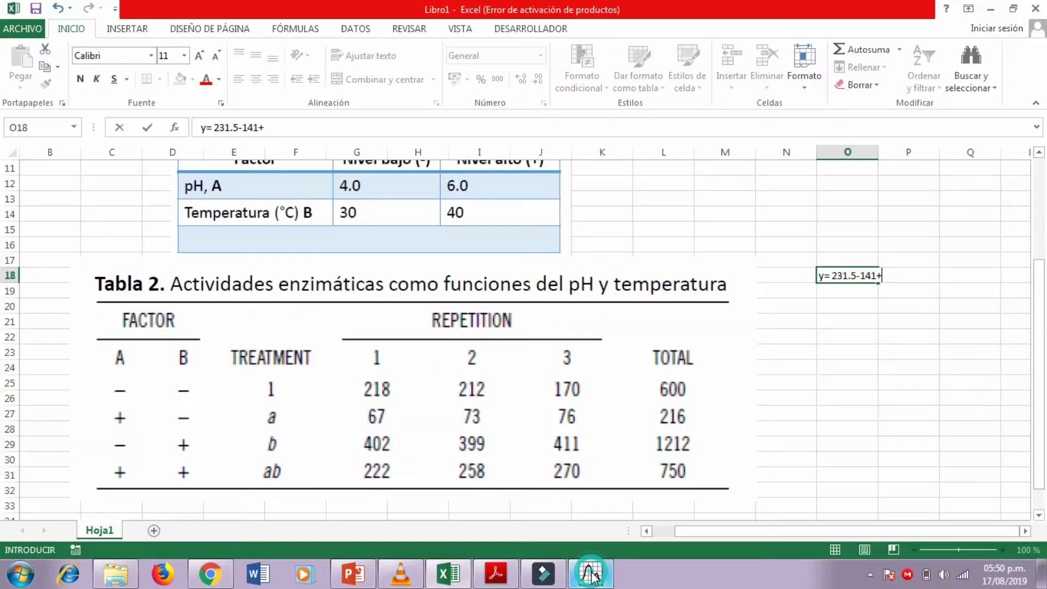
{"action": "type", "text": "191"}
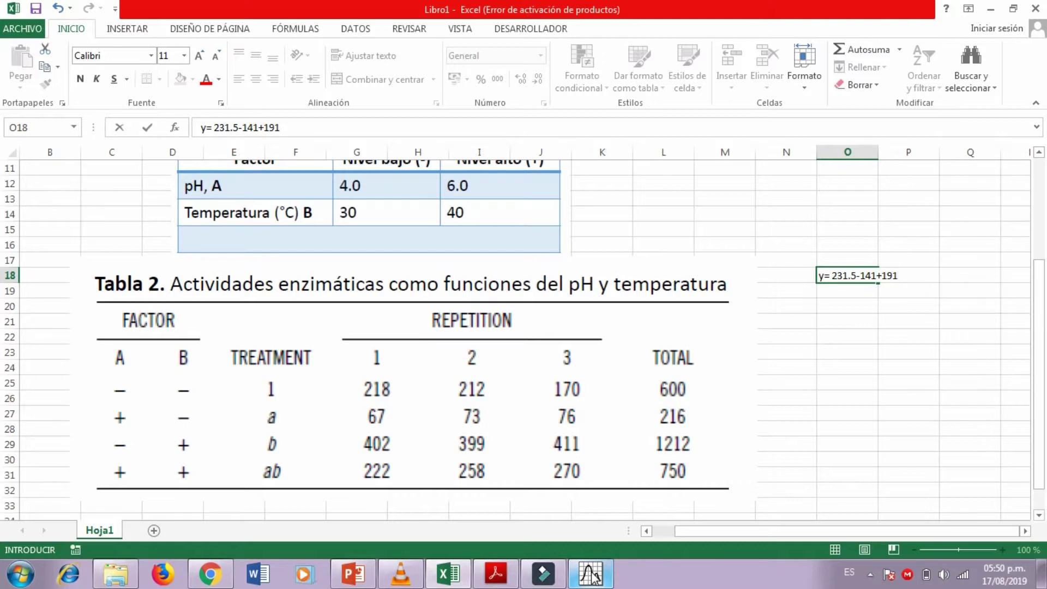
{"action": "key", "text": "Return"}
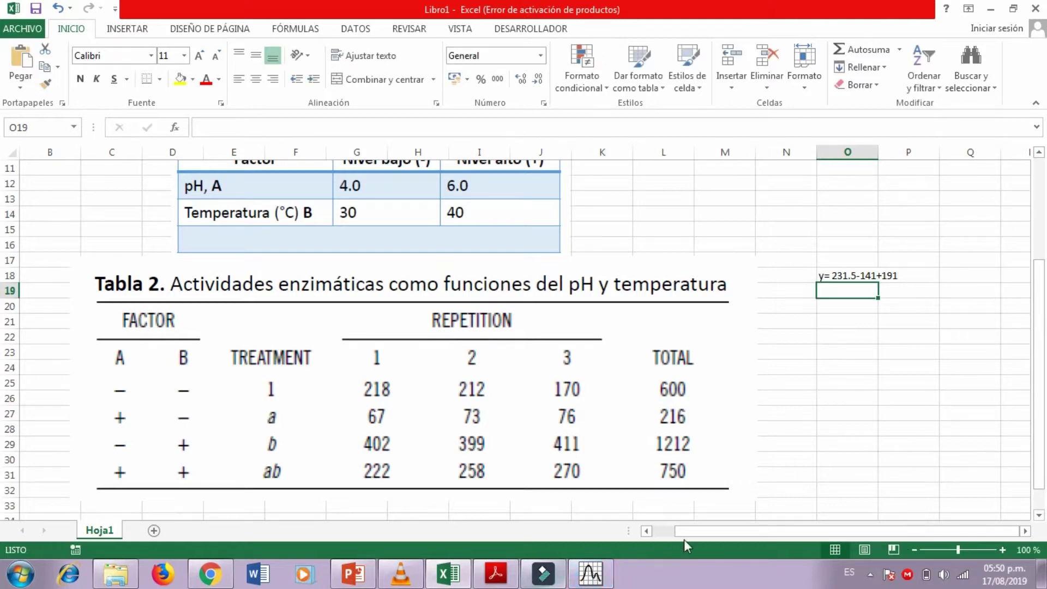
Fill cells O18:P18 containing the model equation with yellow
{"action": "left_click", "coordinate": [823, 275]}
{"action": "left_click_drag", "start_coordinate": [822, 275], "coordinate": [886, 275]}
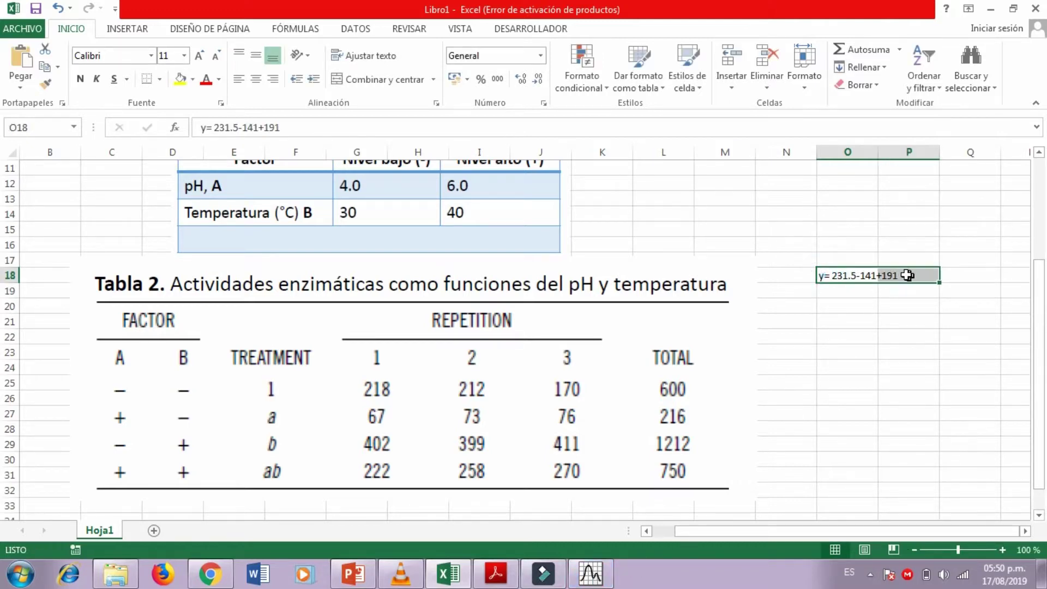
{"action": "left_click", "coordinate": [178, 79]}
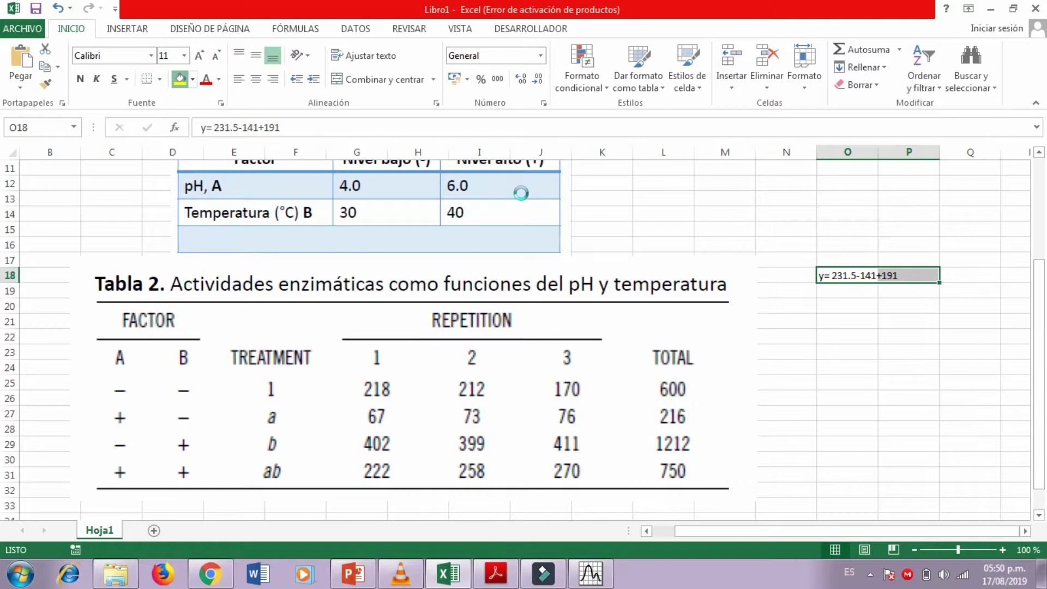
{"action": "left_click", "coordinate": [682, 248]}
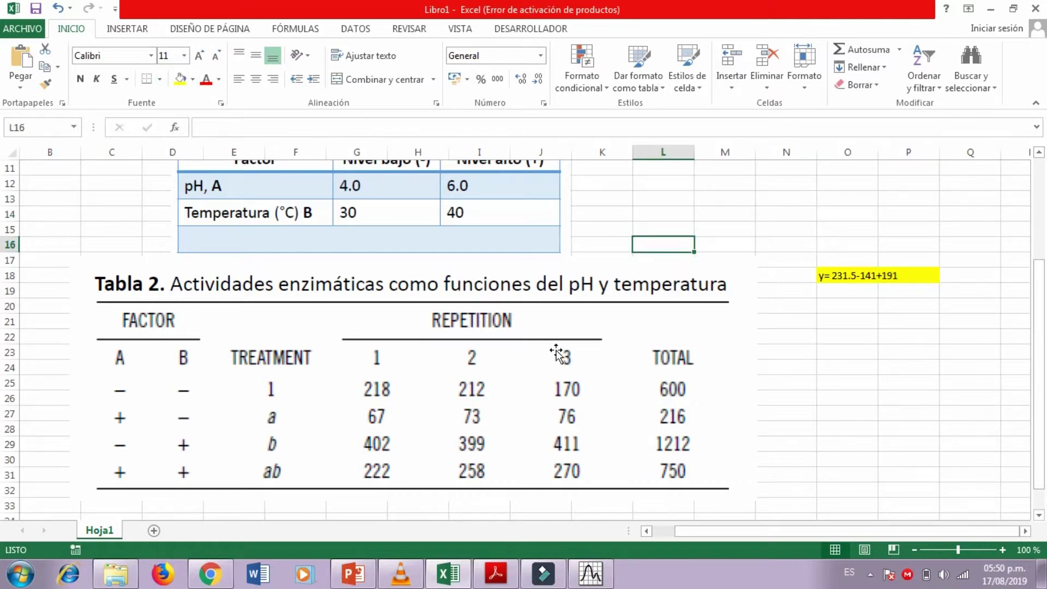
Switch back to STATISTICA, examine the Coeff. column of the effect estimates, and request the normal probability plot of effects
{"action": "left_click", "coordinate": [598, 579]}
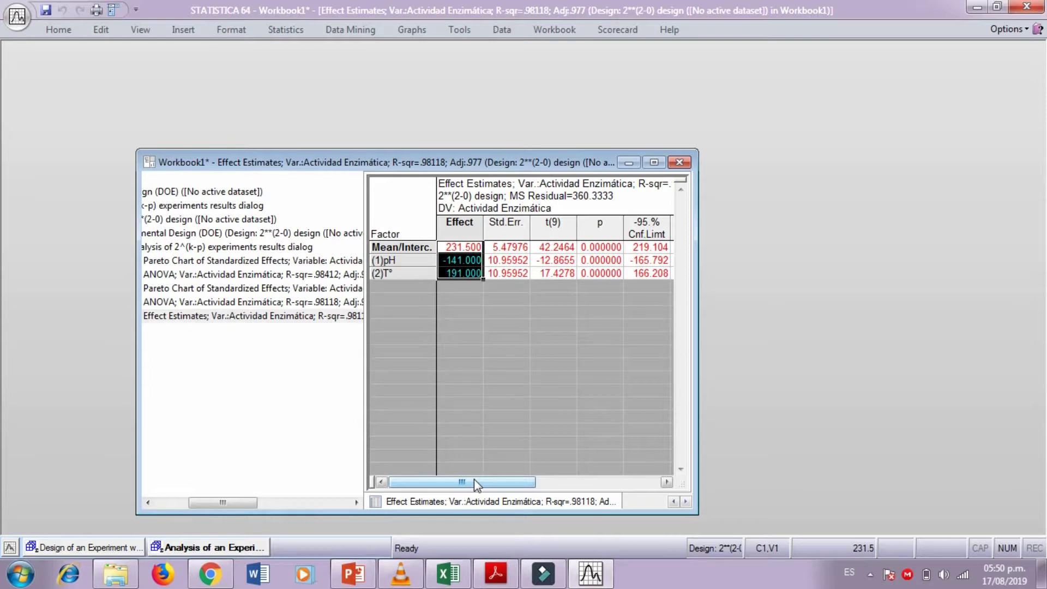
{"action": "left_click_drag", "start_coordinate": [473, 479], "coordinate": [511, 485]}
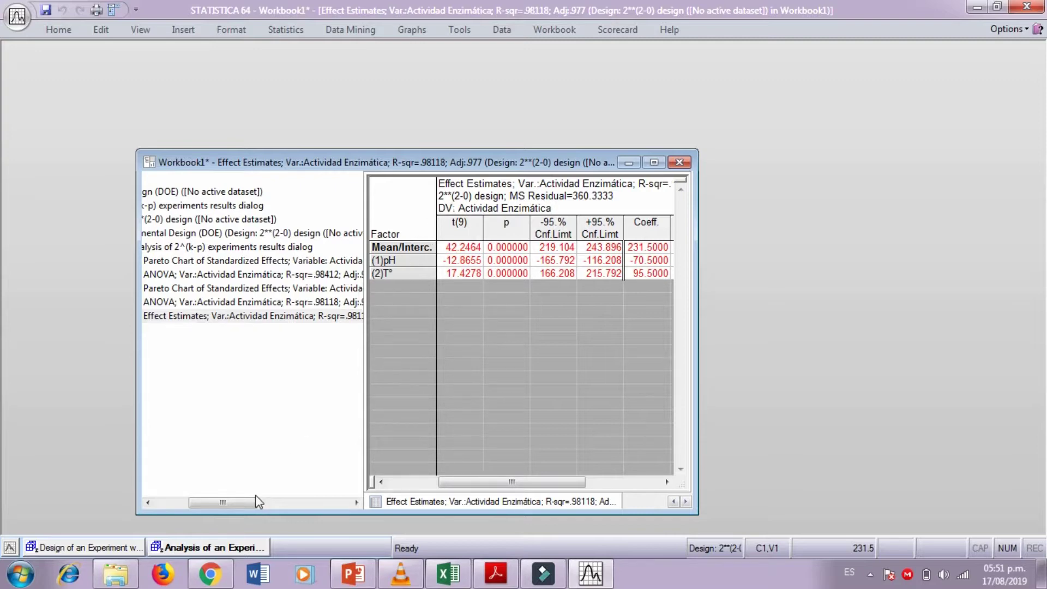
{"action": "left_click", "coordinate": [227, 548]}
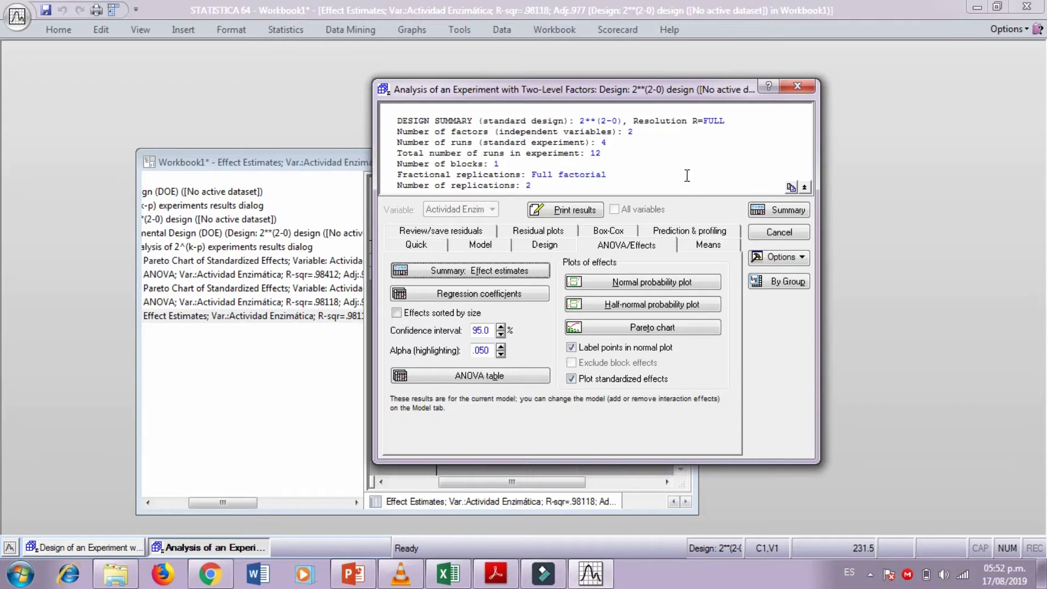
{"action": "left_click", "coordinate": [650, 283]}
Create the predicted vs. residual values scatterplot from the raw residuals and examine its points
{"action": "left_click", "coordinate": [564, 231]}
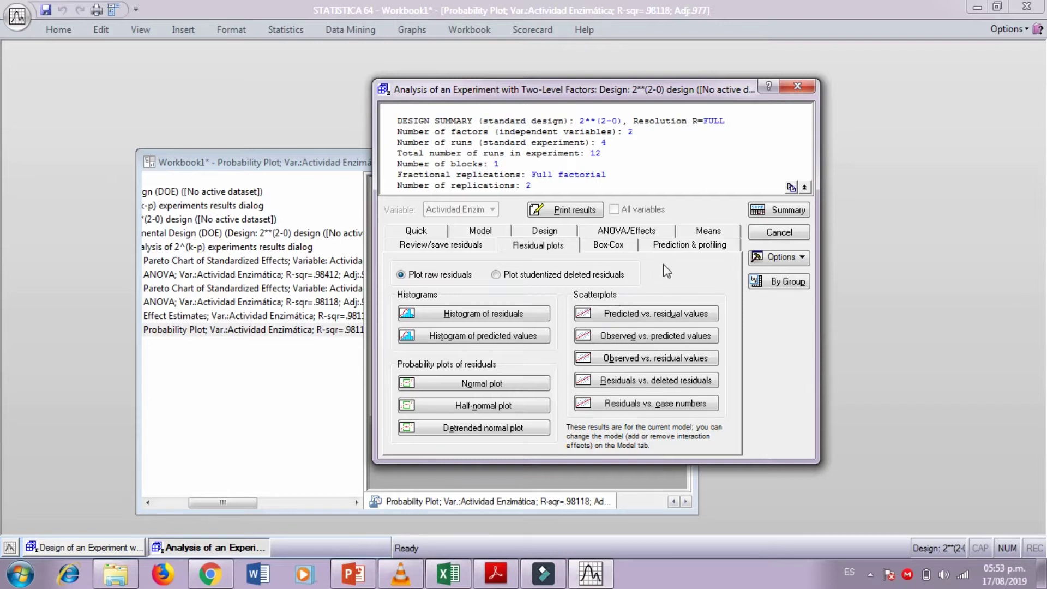
{"action": "left_click", "coordinate": [646, 318]}
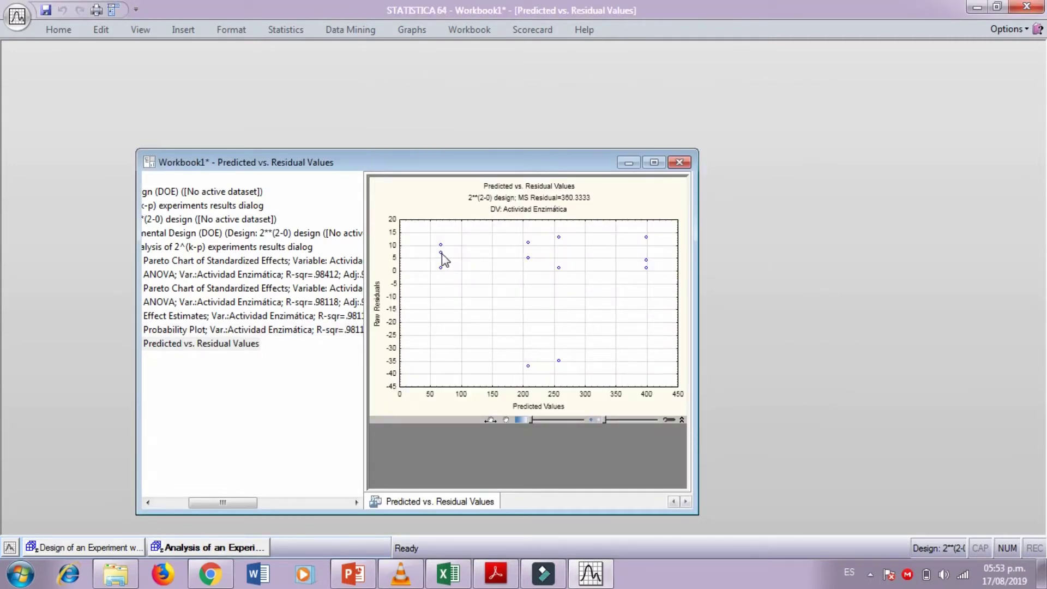
{"action": "mouse_move", "coordinate": [441, 254]}
Check the Excel data table briefly, return to the STATISTICA analysis, and create the residuals vs. case numbers plot
{"action": "left_click", "coordinate": [590, 574]}
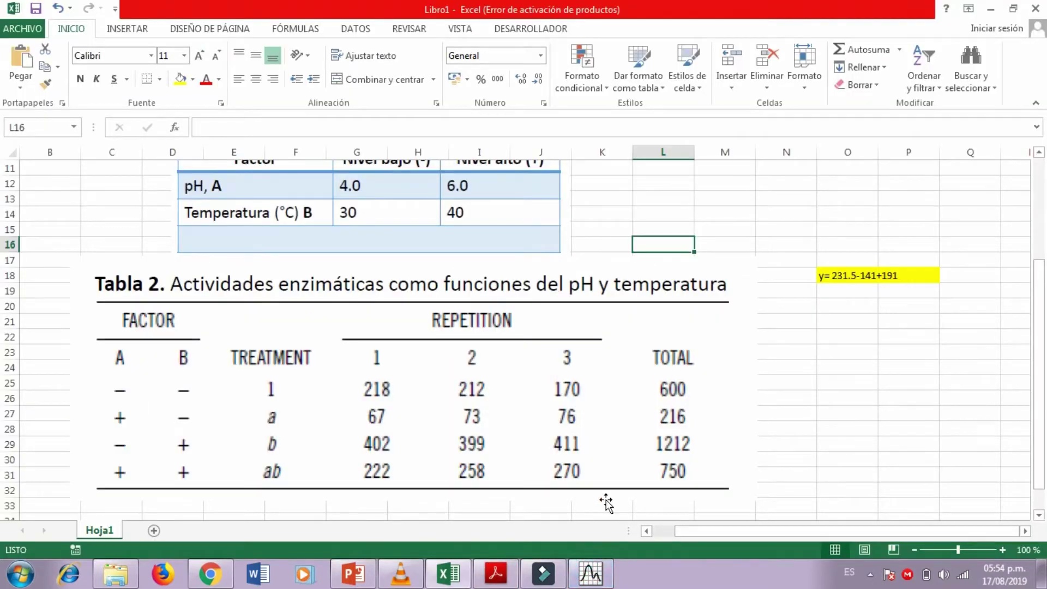
{"action": "left_click", "coordinate": [590, 574]}
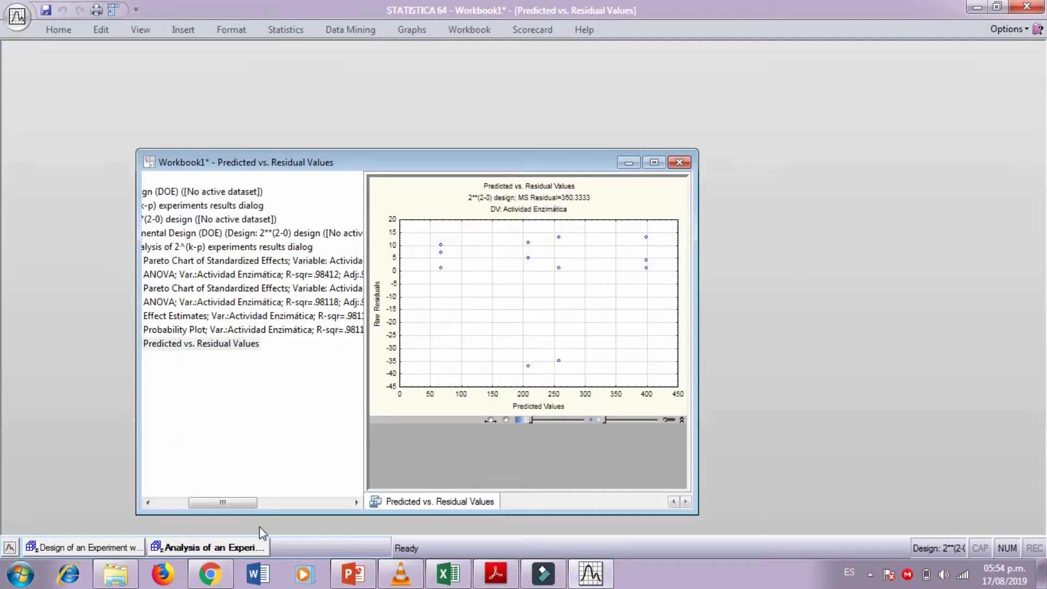
{"action": "left_click", "coordinate": [237, 547]}
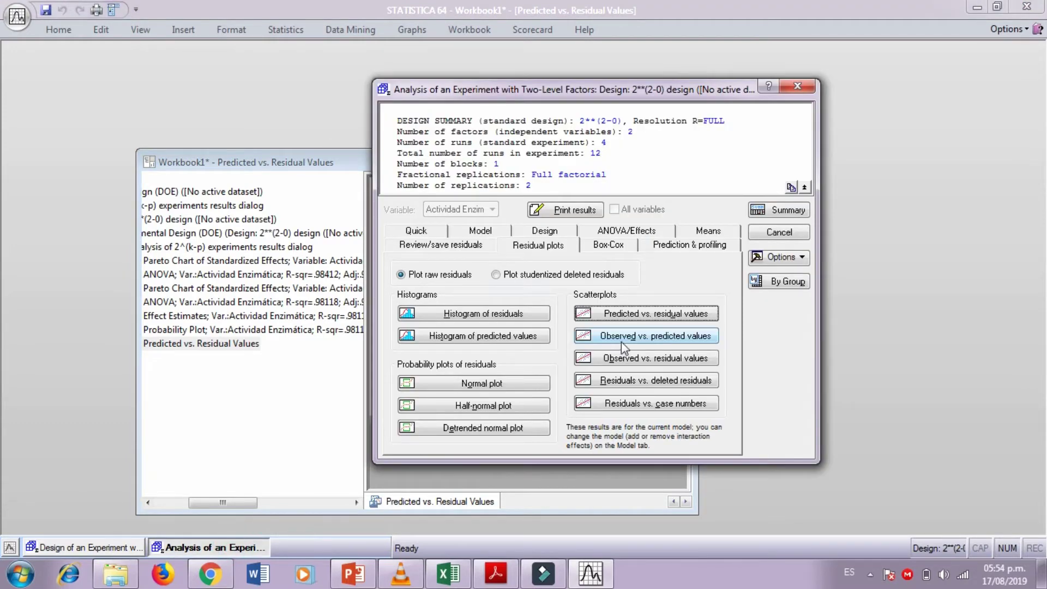
{"action": "left_click", "coordinate": [646, 405]}
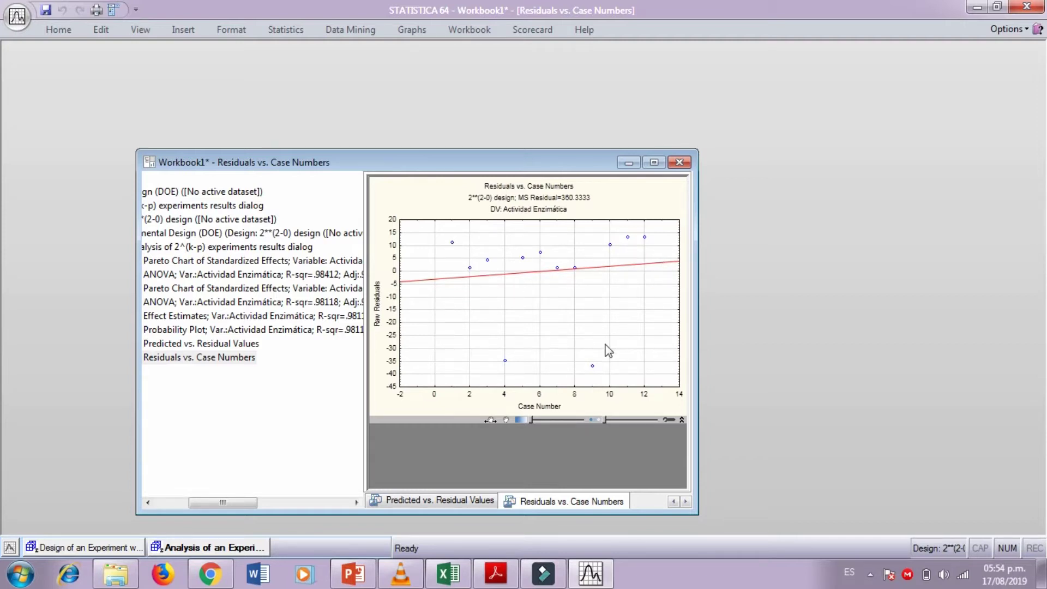
Reopen the Predicted vs. Residual Values plot, compare it with the enzyme activity table in Excel, and return to STATISTICA
{"action": "mouse_move", "coordinate": [606, 578]}
{"action": "left_click", "coordinate": [212, 345]}
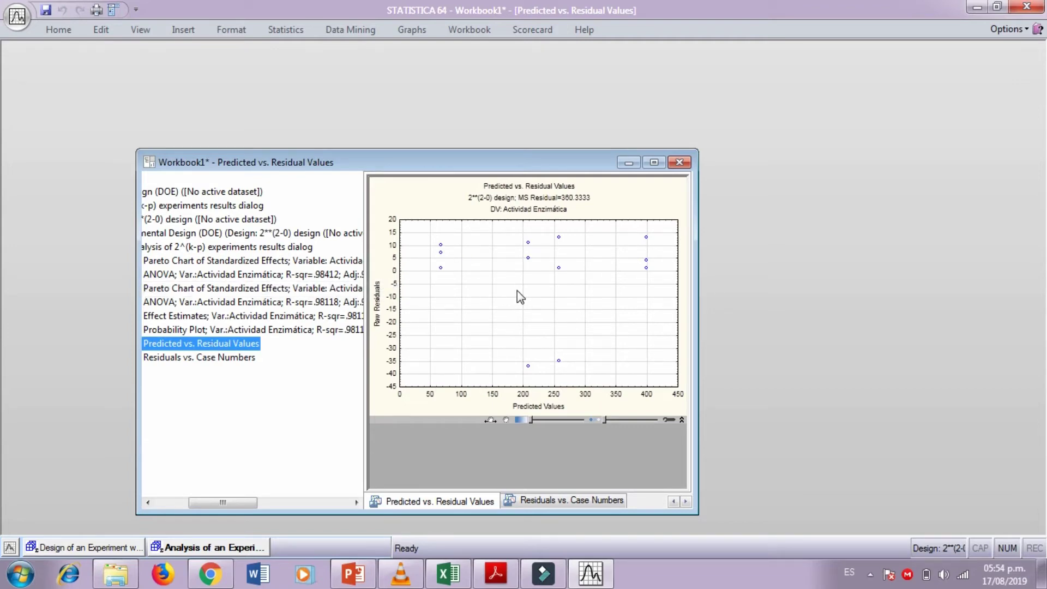
{"action": "left_click", "coordinate": [591, 572]}
{"action": "left_click", "coordinate": [570, 474]}
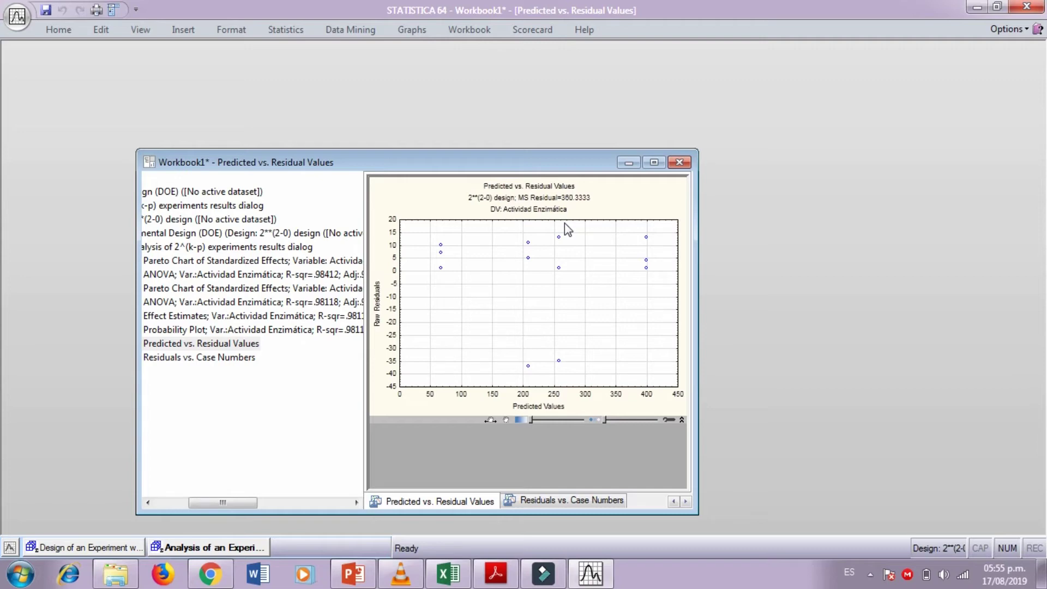
{"action": "mouse_move", "coordinate": [585, 569]}
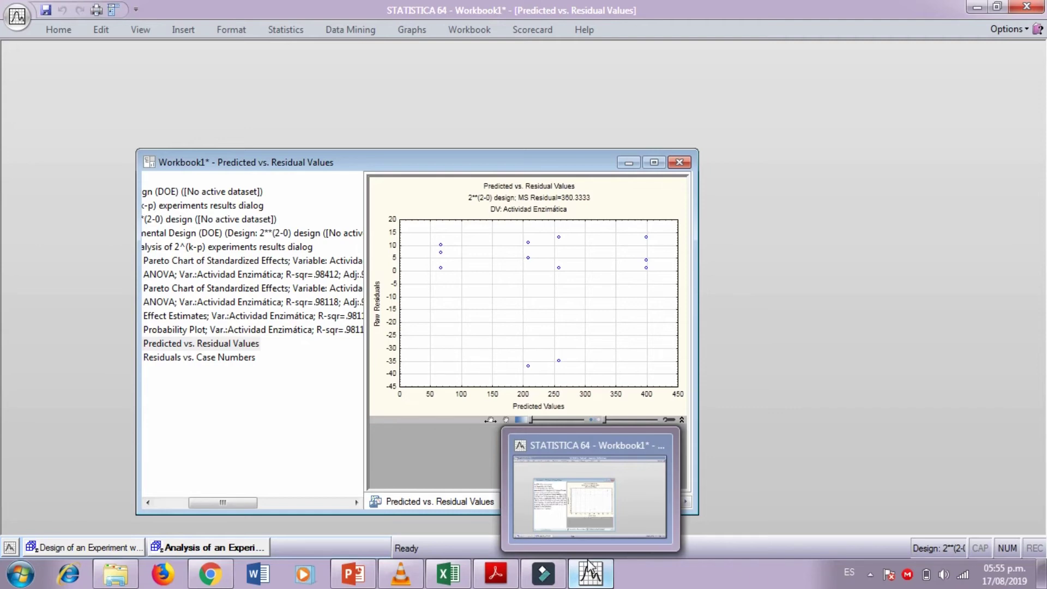
{"action": "left_click", "coordinate": [590, 570]}
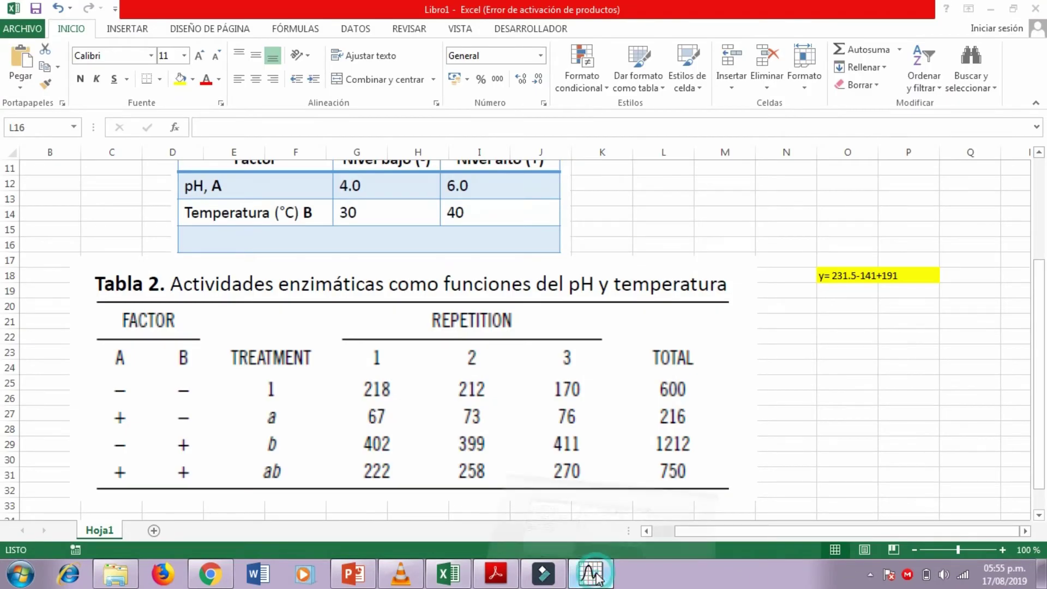
{"action": "left_click", "coordinate": [598, 577]}
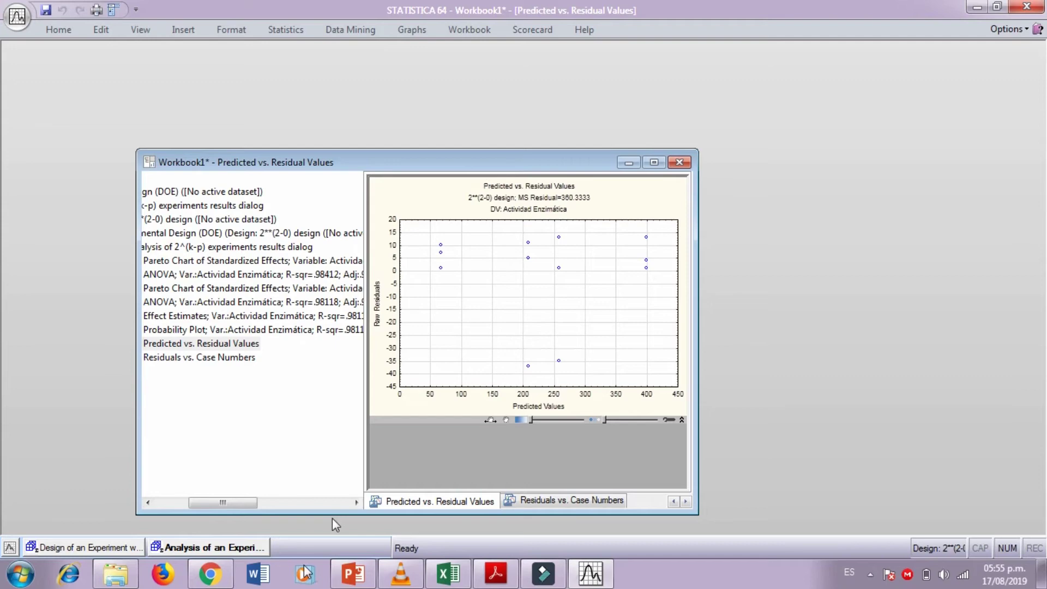
Create the fitted response surface plot for Actividad Enzimática from the experiment analysis
{"action": "left_click", "coordinate": [239, 549]}
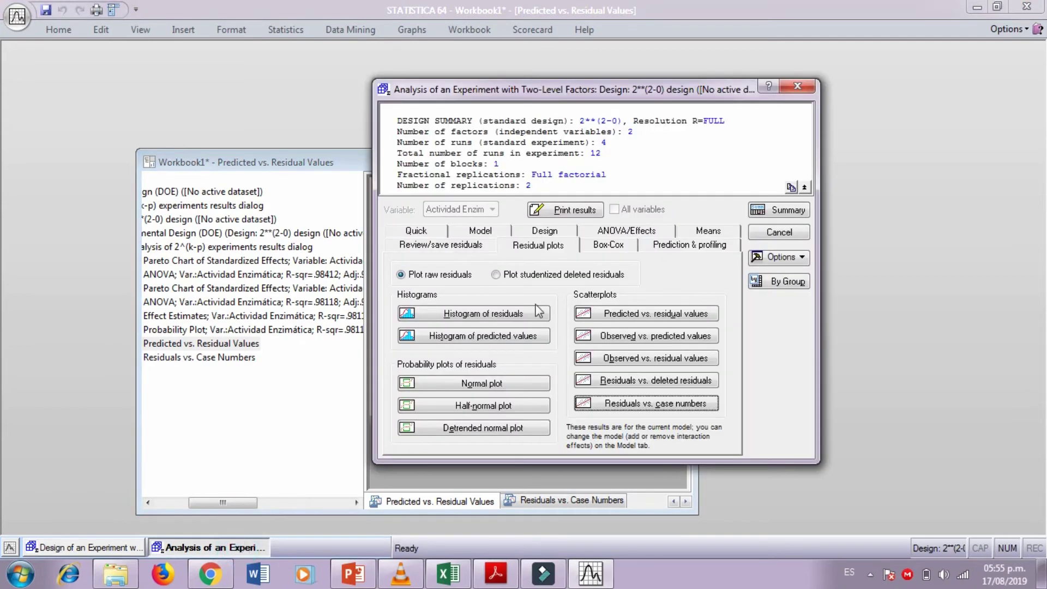
{"action": "left_click", "coordinate": [682, 246]}
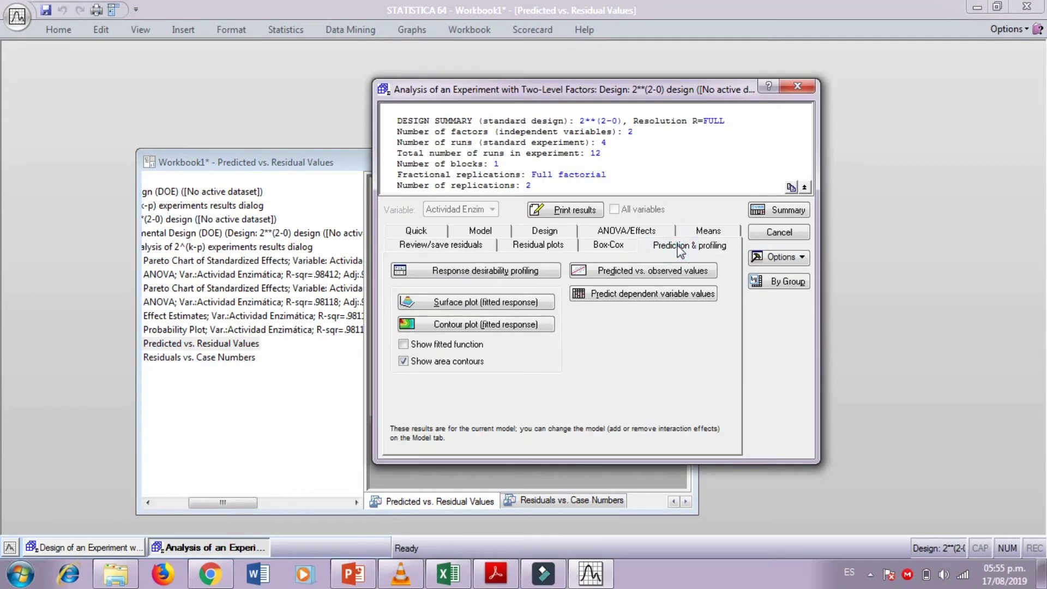
{"action": "left_click", "coordinate": [472, 309]}
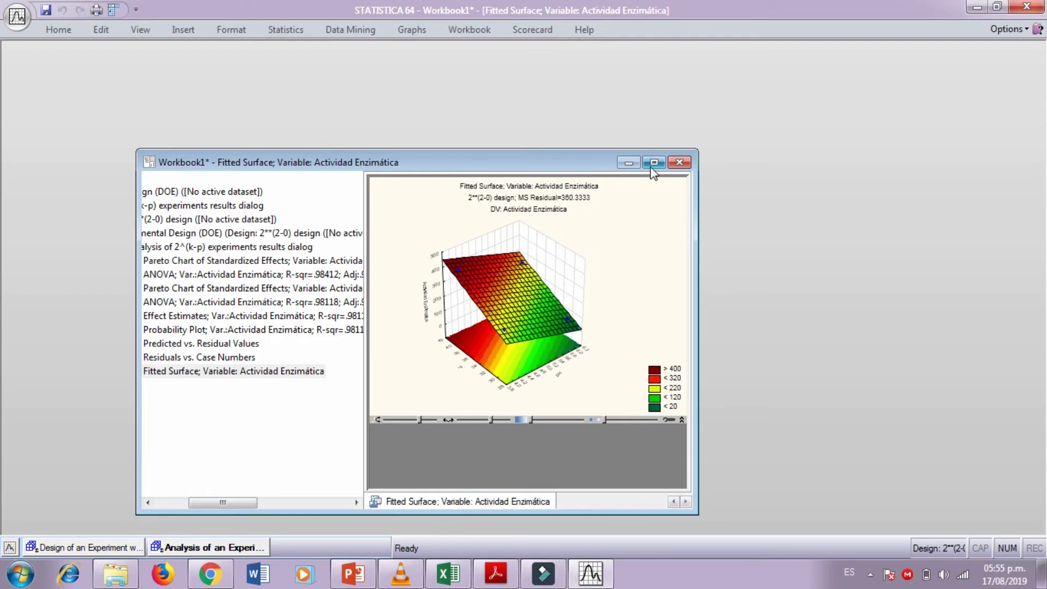
{"action": "left_click", "coordinate": [609, 419]}
Open the Point of View settings in the fitted surface plot's graph options
{"action": "right_click", "coordinate": [505, 245]}
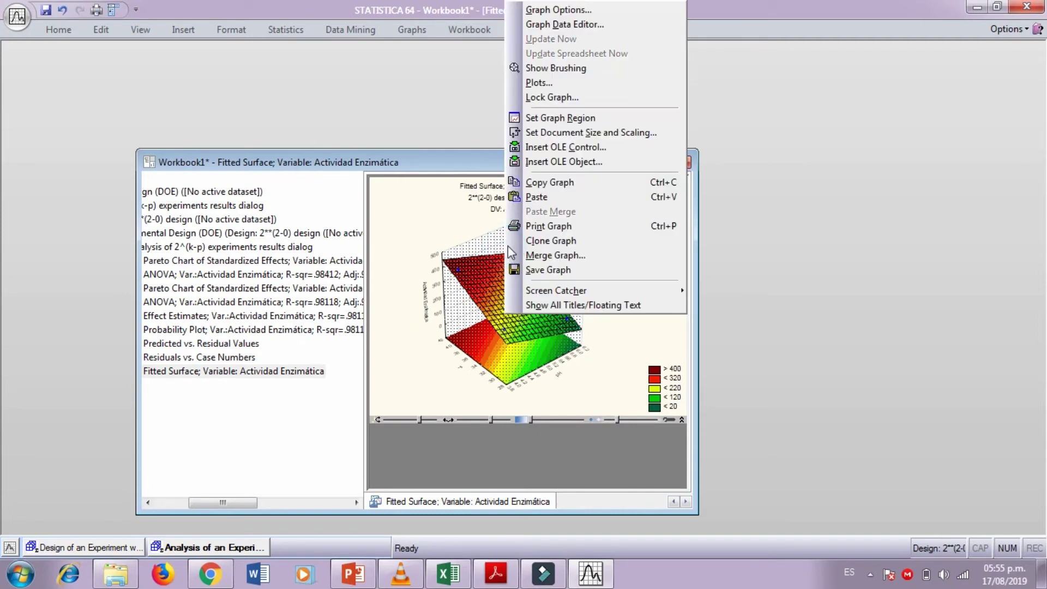
{"action": "right_click", "coordinate": [477, 265]}
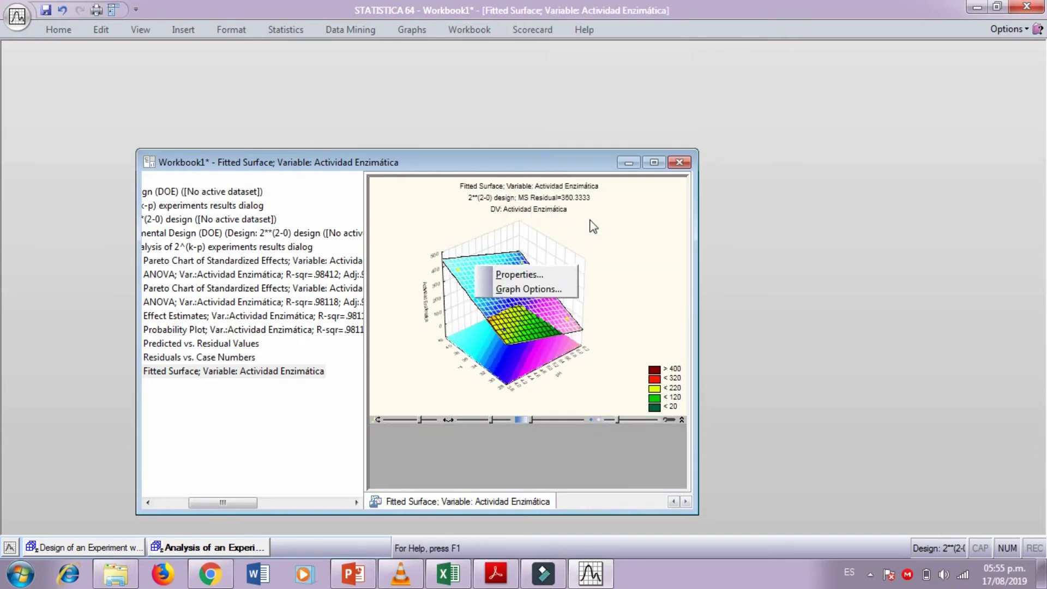
{"action": "left_click", "coordinate": [592, 221]}
{"action": "right_click", "coordinate": [592, 221]}
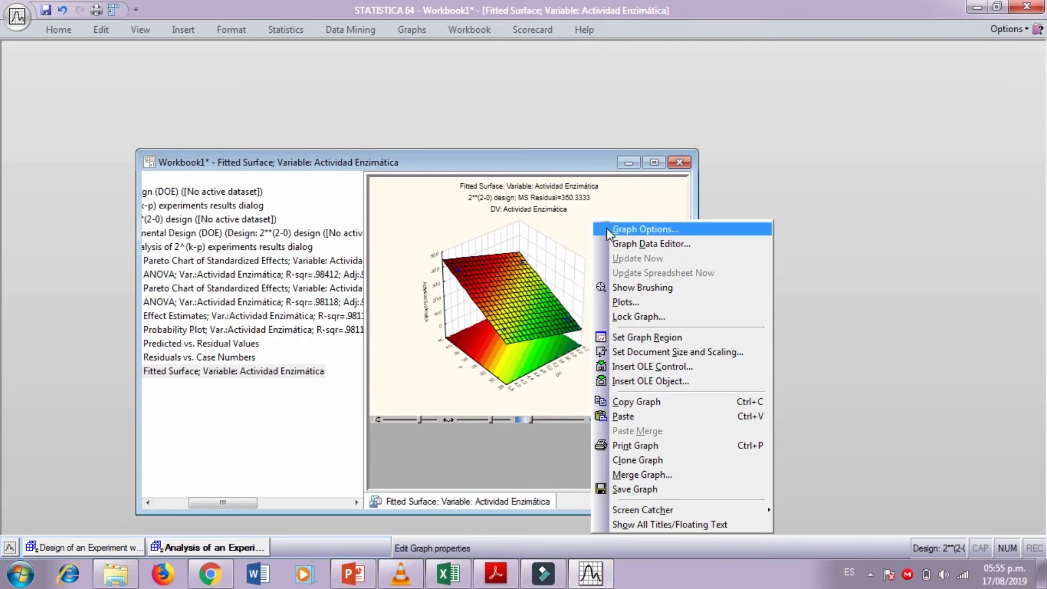
{"action": "left_click", "coordinate": [627, 230]}
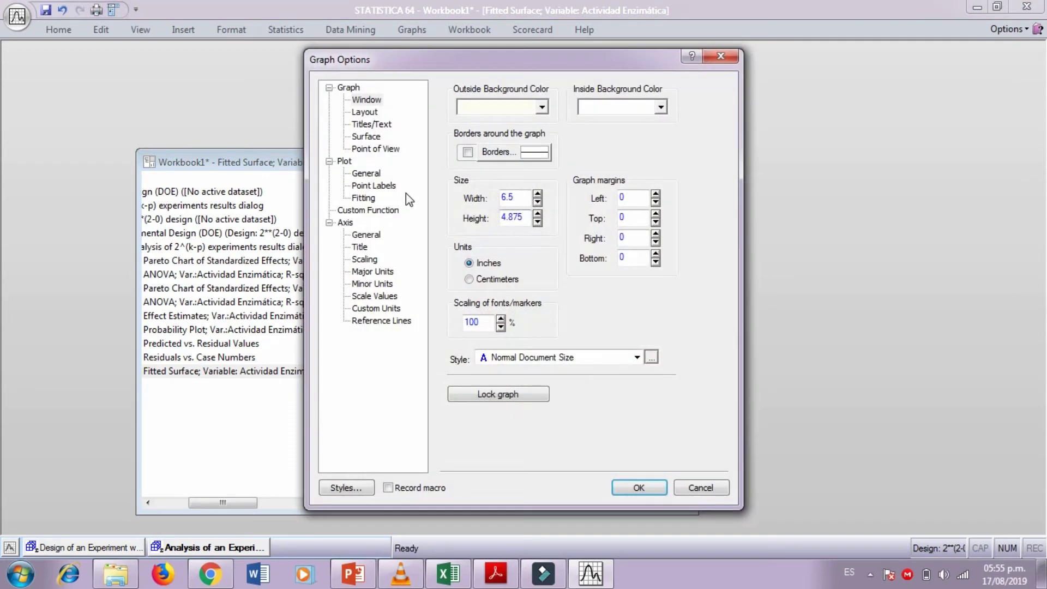
{"action": "left_click", "coordinate": [376, 148]}
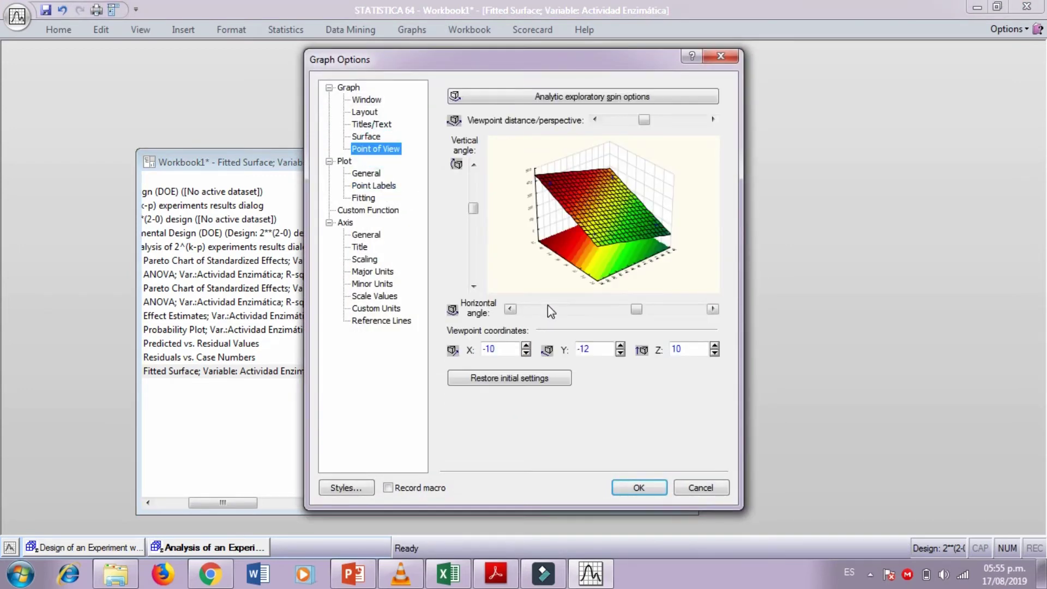
Adjust the surface plot's viewpoint to about X -23.57, Y -30.38, Z 12.96, apply it, and widen the workbook tree slightly
{"action": "left_click_drag", "start_coordinate": [635, 309], "coordinate": [638, 310]}
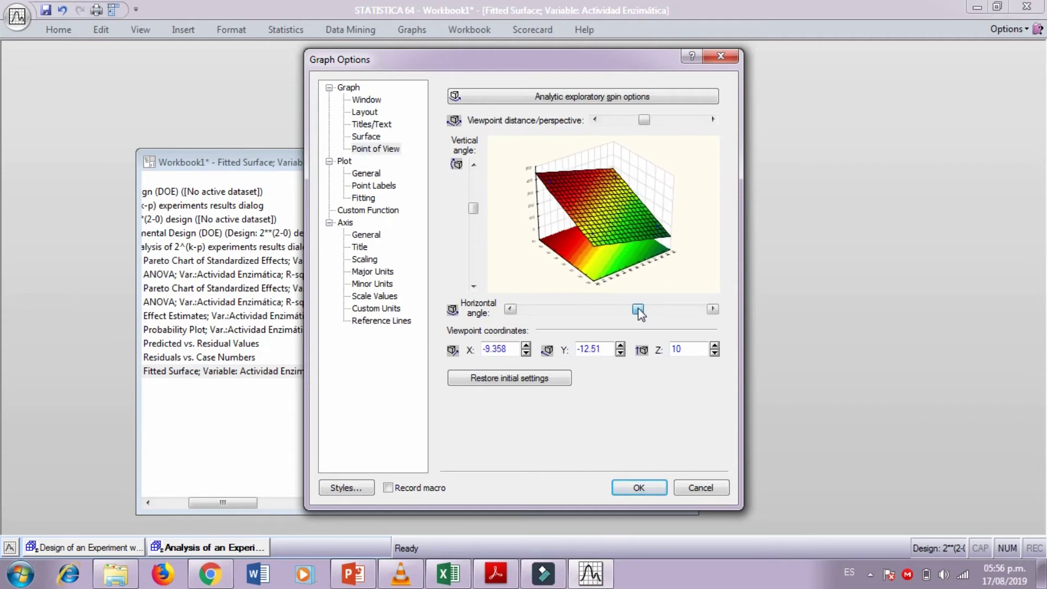
{"action": "left_click_drag", "start_coordinate": [649, 118], "coordinate": [662, 123]}
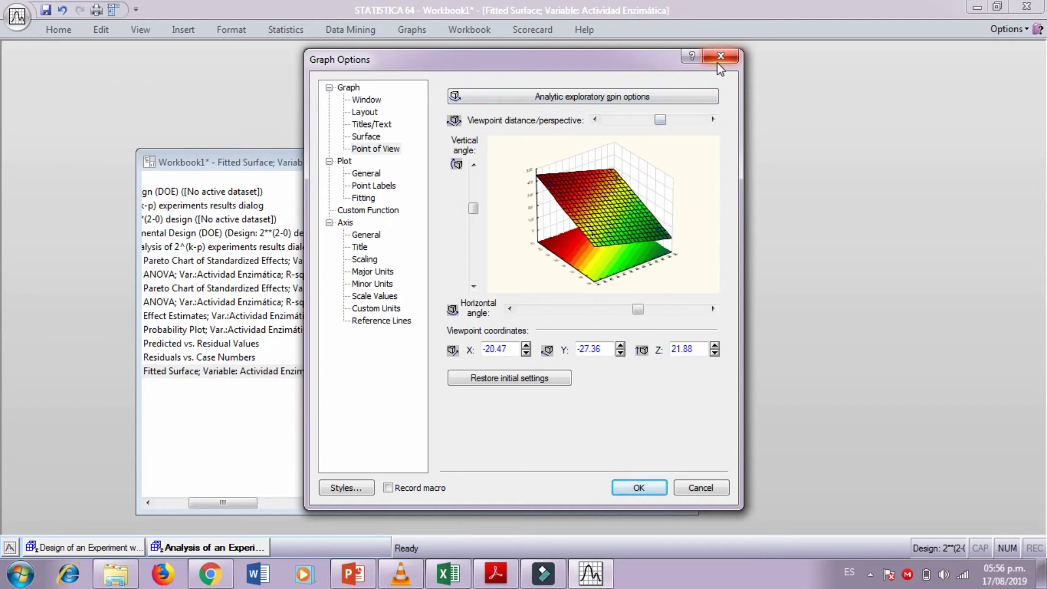
{"action": "left_click_drag", "start_coordinate": [640, 309], "coordinate": [636, 311]}
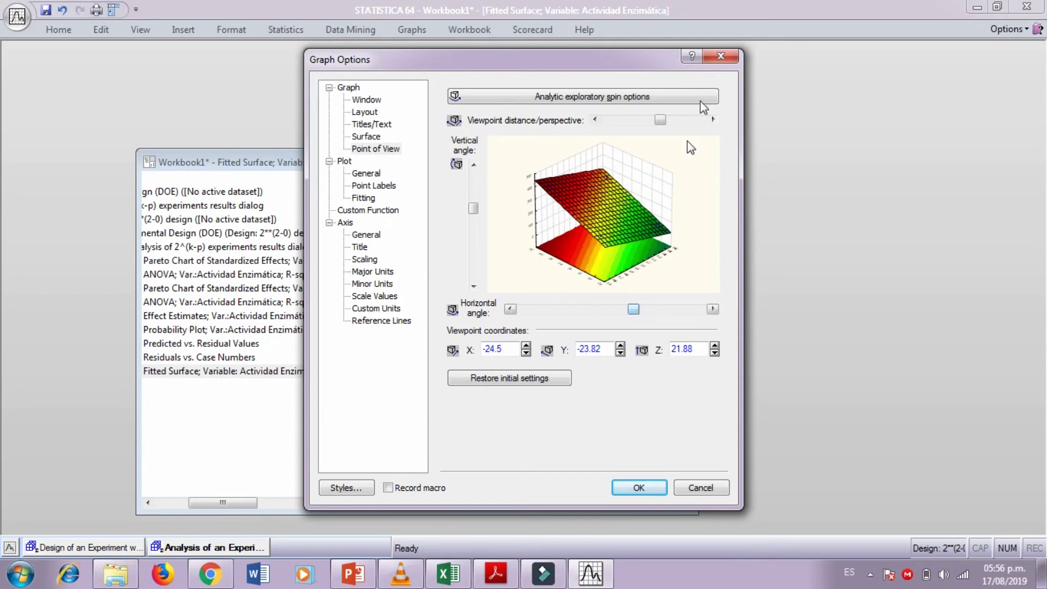
{"action": "left_click_drag", "start_coordinate": [640, 310], "coordinate": [644, 310]}
{"action": "left_click_drag", "start_coordinate": [473, 209], "coordinate": [477, 225]}
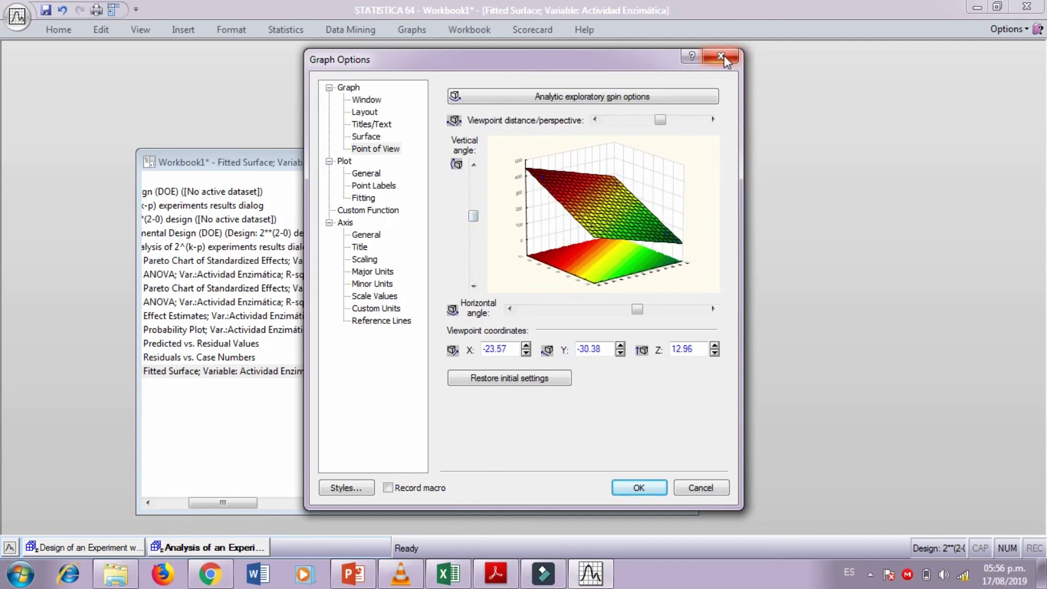
{"action": "left_click", "coordinate": [642, 486]}
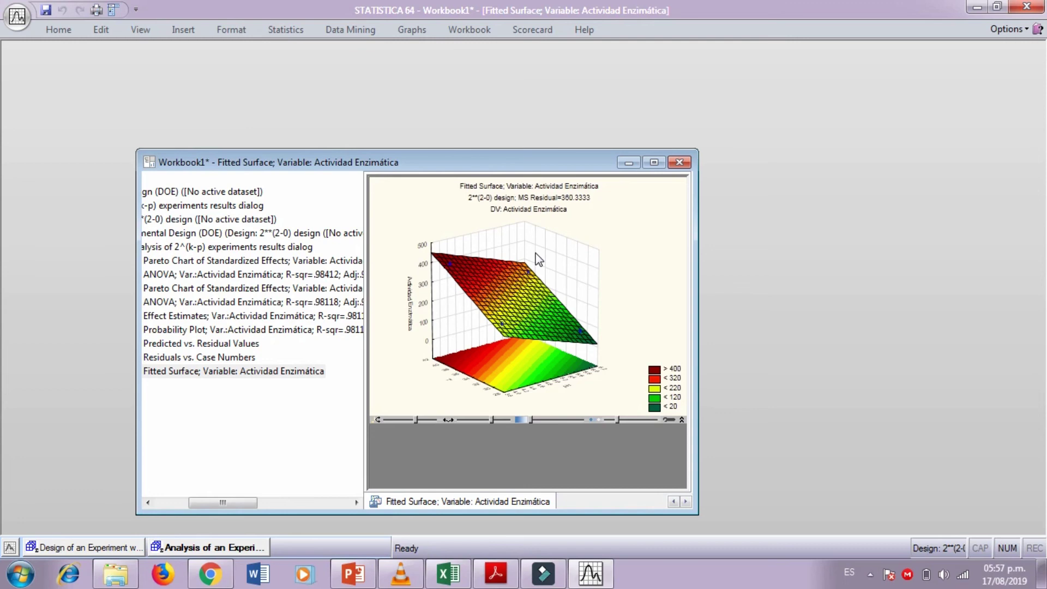
{"action": "left_click_drag", "start_coordinate": [365, 284], "coordinate": [392, 284]}
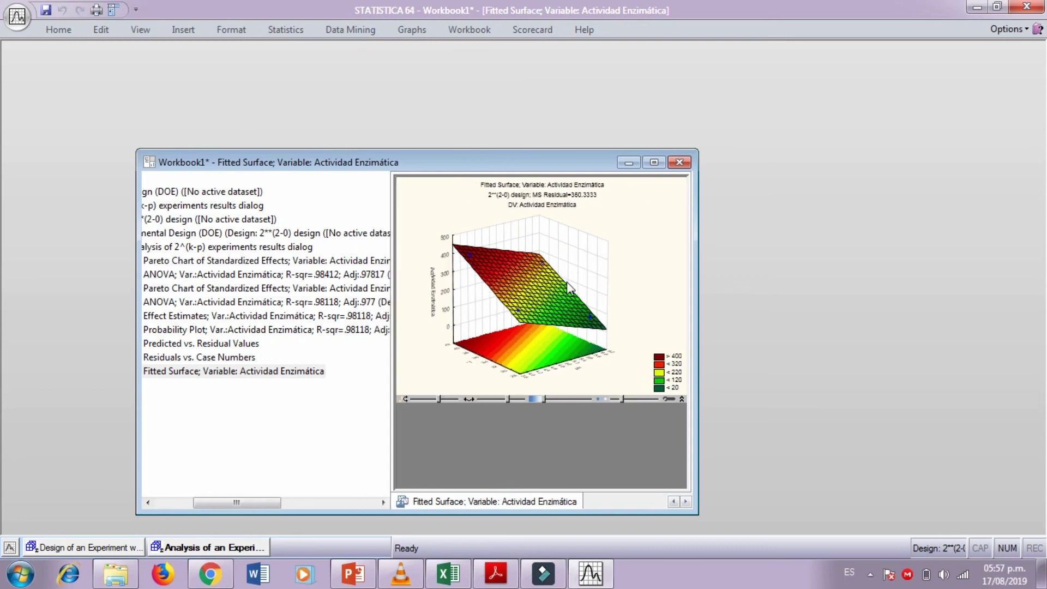